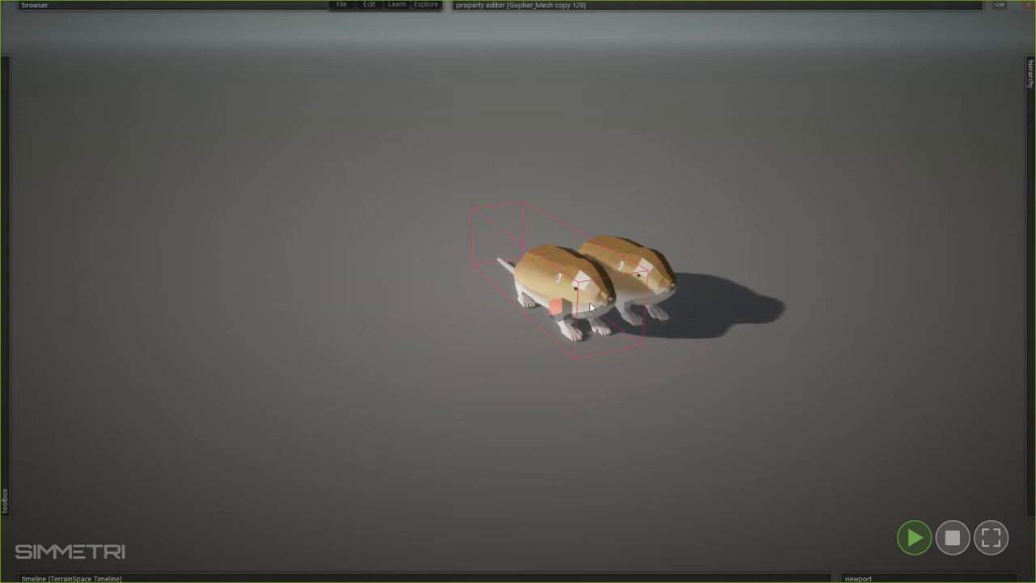
# Move the gopher copy clear of the other gopher while the simulation runs, and stop the simulation
pyautogui.moveTo(561, 314); pyautogui.dragTo(463, 311)
pyautogui.moveTo(463, 312); pyautogui.dragTo(618, 217, button='middle')
pyautogui.click(581, 266)
pyautogui.click(386, 352)
pyautogui.moveTo(386, 352); pyautogui.dragTo(518, 291, button='middle')
pyautogui.press('w')
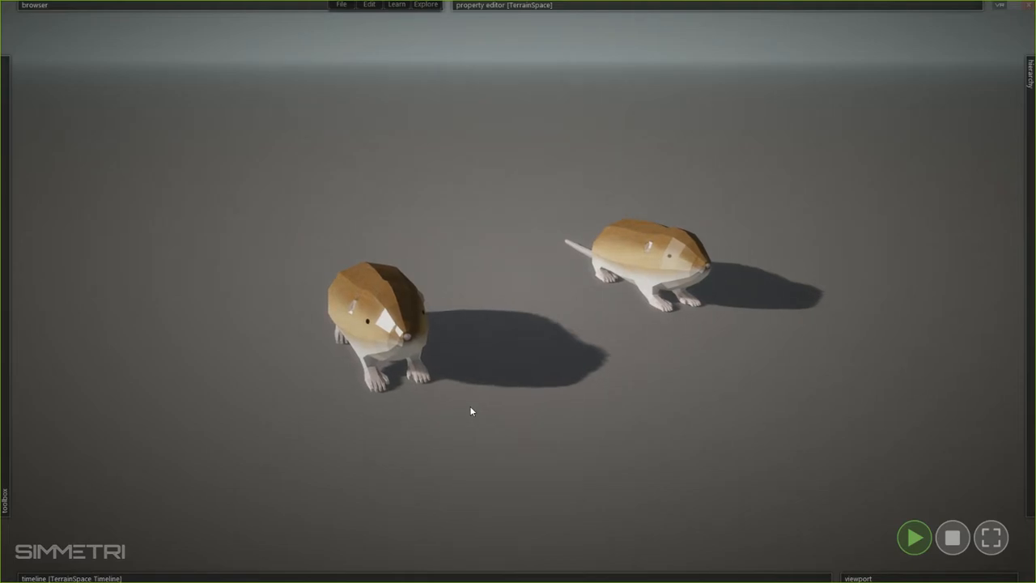
pyautogui.click(913, 537)
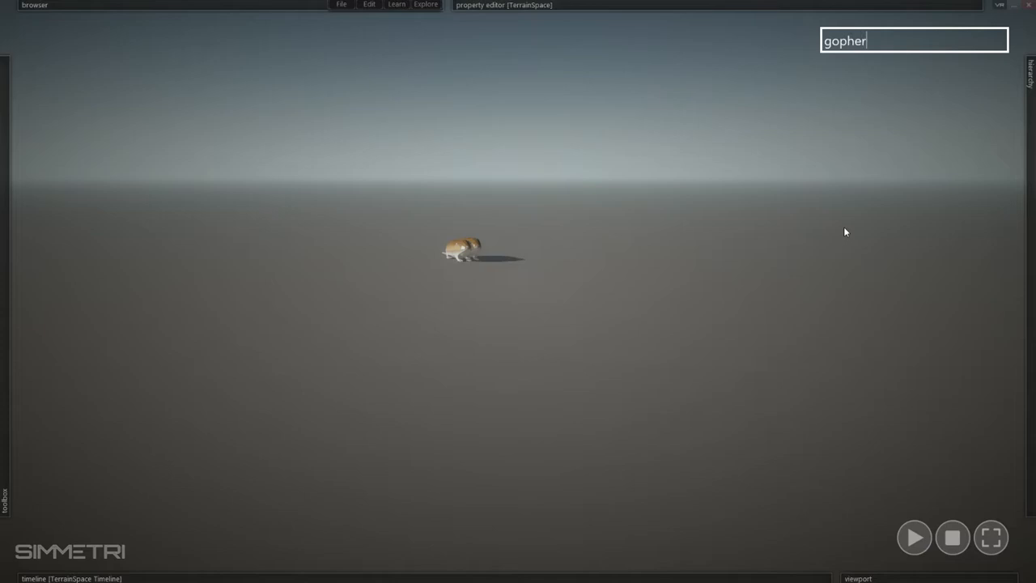
# Search Google Poly for "gopher" and review the page of the first Gopher model, including its license details
pyautogui.press('Return')
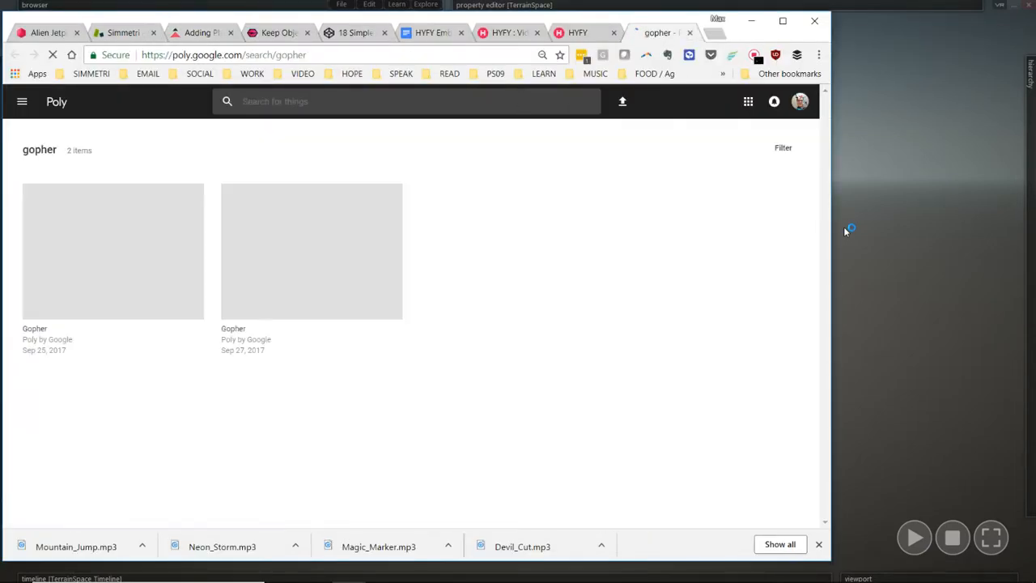
pyautogui.click(132, 248)
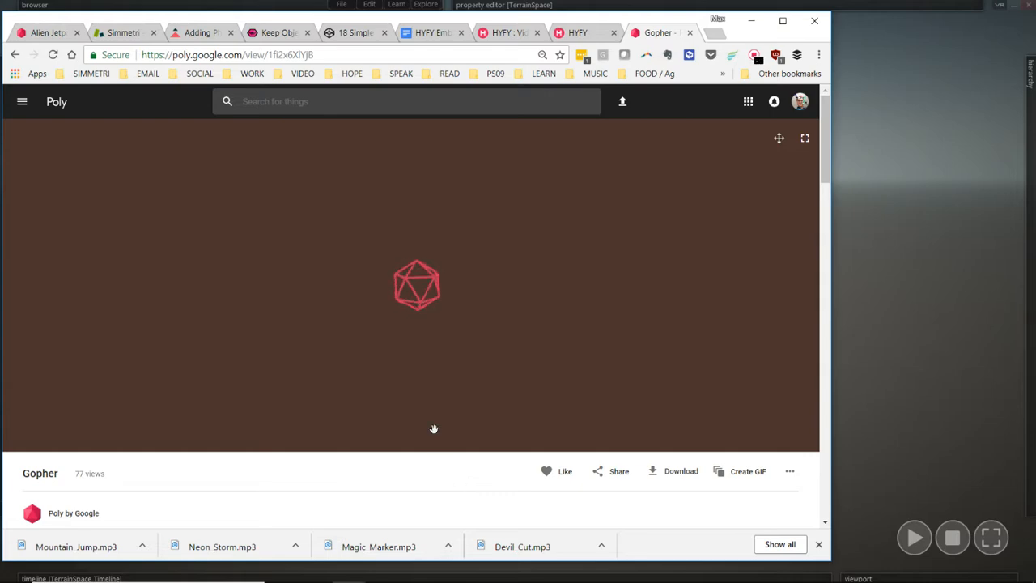
pyautogui.scroll(-3, 467, 444)
pyautogui.scroll(-1, 439, 414)
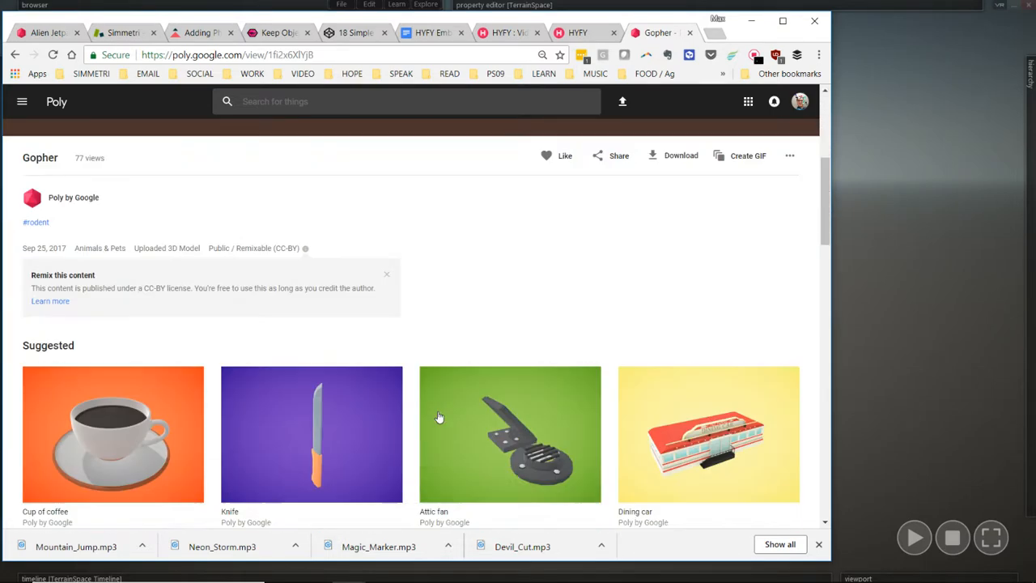
pyautogui.scroll(4, 437, 417)
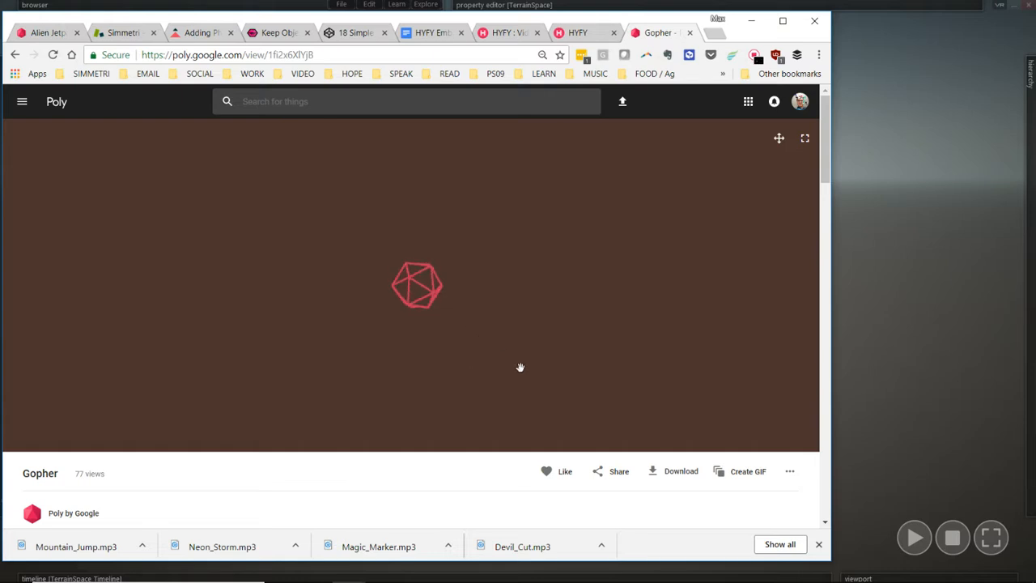
# Examine the Gopher model's 3D preview and its OBJ and glTF download options, and return to Simmetri
pyautogui.click(662, 474)
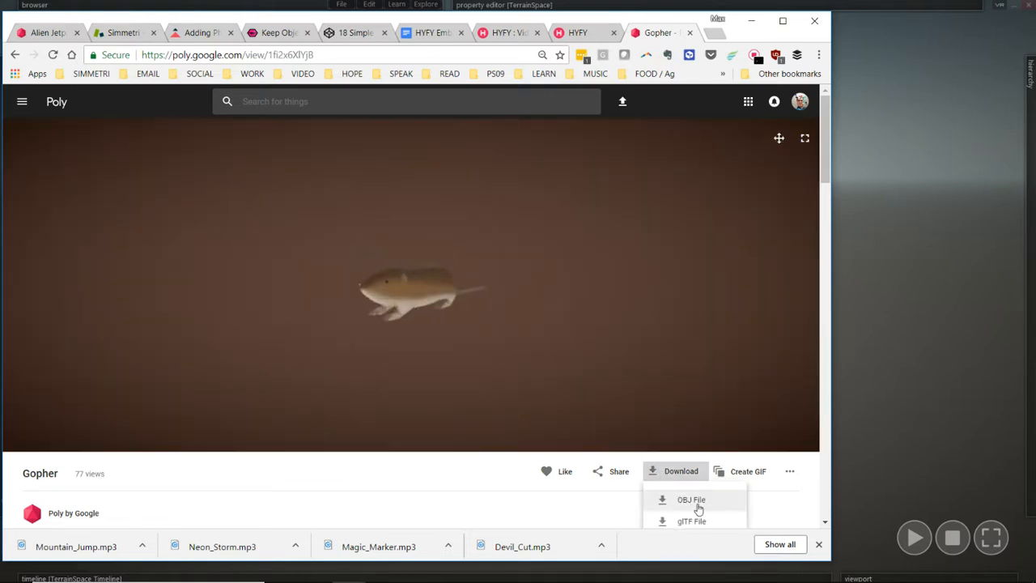
pyautogui.scroll(-1, 688, 501)
pyautogui.click(386, 295)
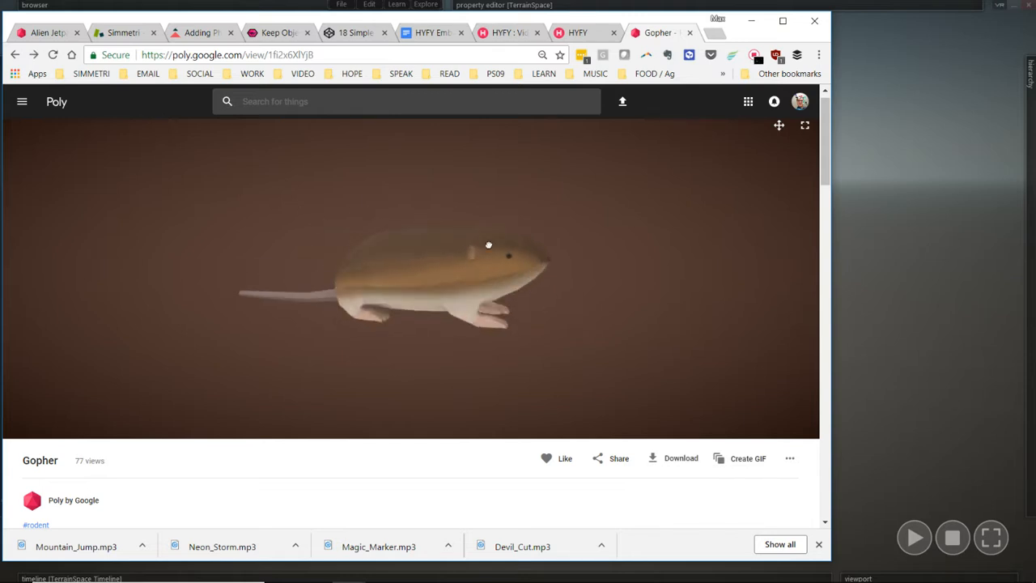
pyautogui.click(673, 464)
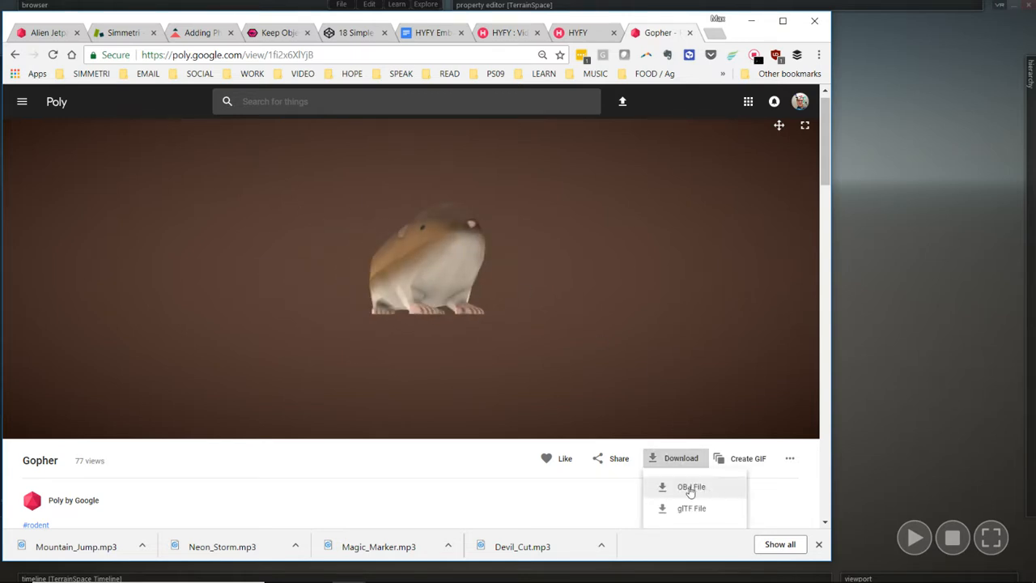
pyautogui.click(857, 364)
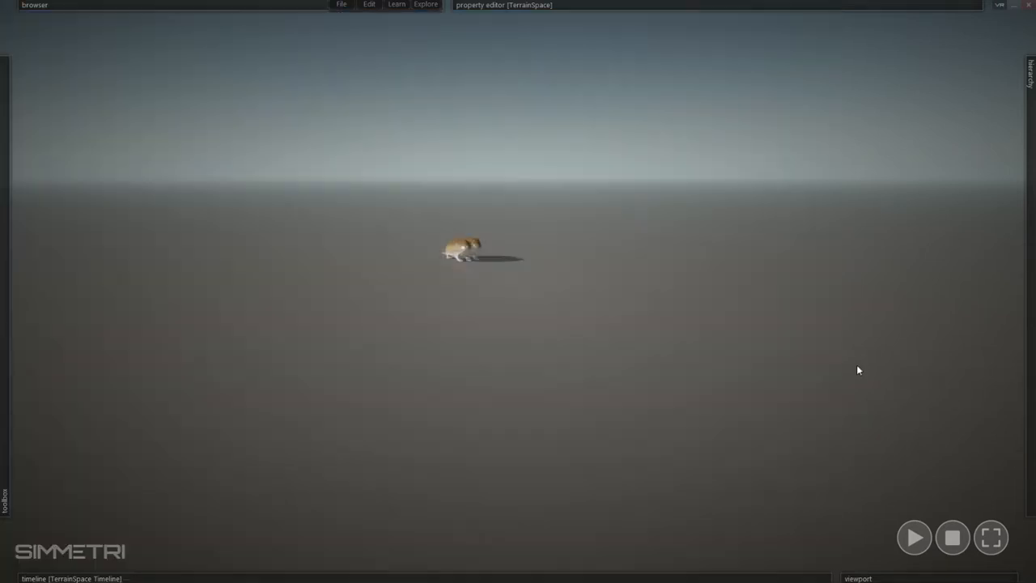
# Import Gopher __ PbG.zip from the GOOGLE POLY folder using the optimized import
pyautogui.moveTo(857, 364); pyautogui.dragTo(851, 375, button='right')
pyautogui.click(340, 4)
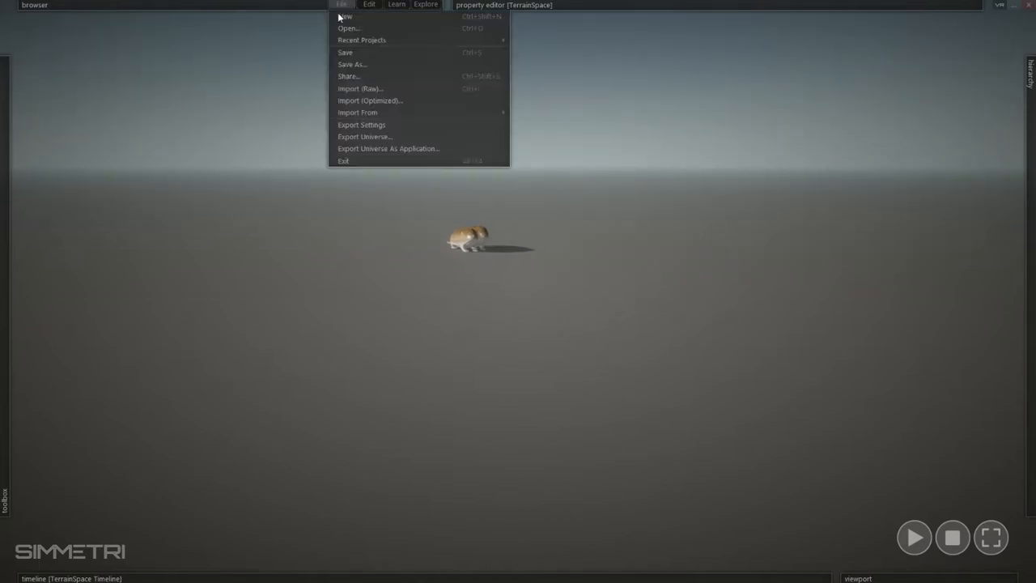
pyautogui.click(379, 101)
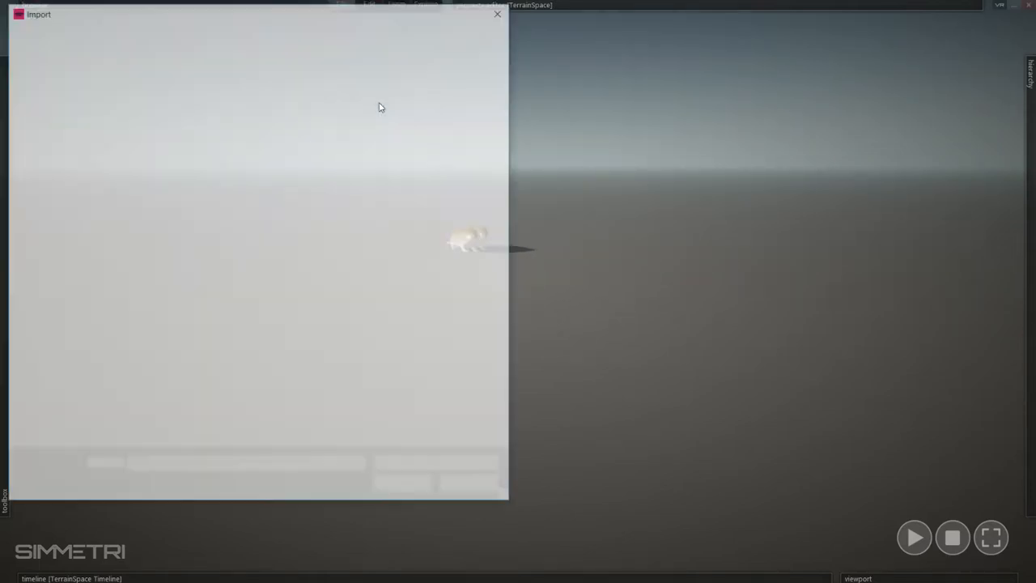
pyautogui.click(184, 106)
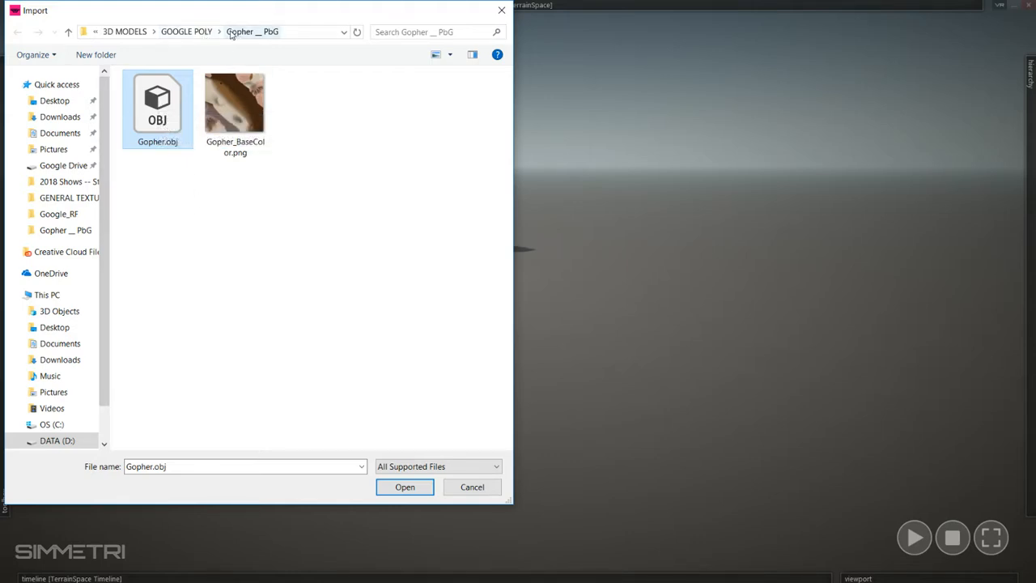
pyautogui.click(205, 33)
pyautogui.scroll(-10, 186, 303)
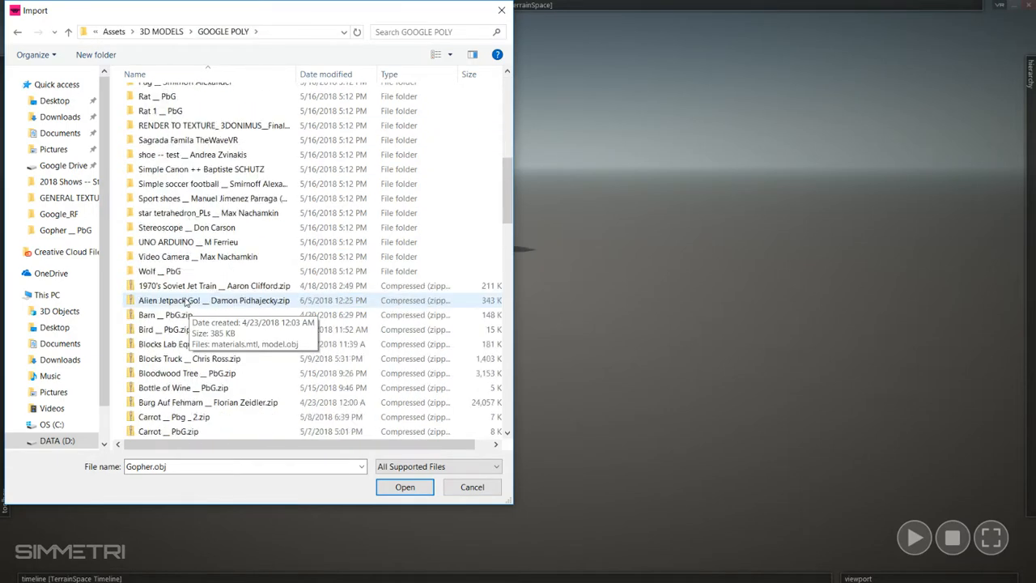
pyautogui.scroll(-3, 178, 291)
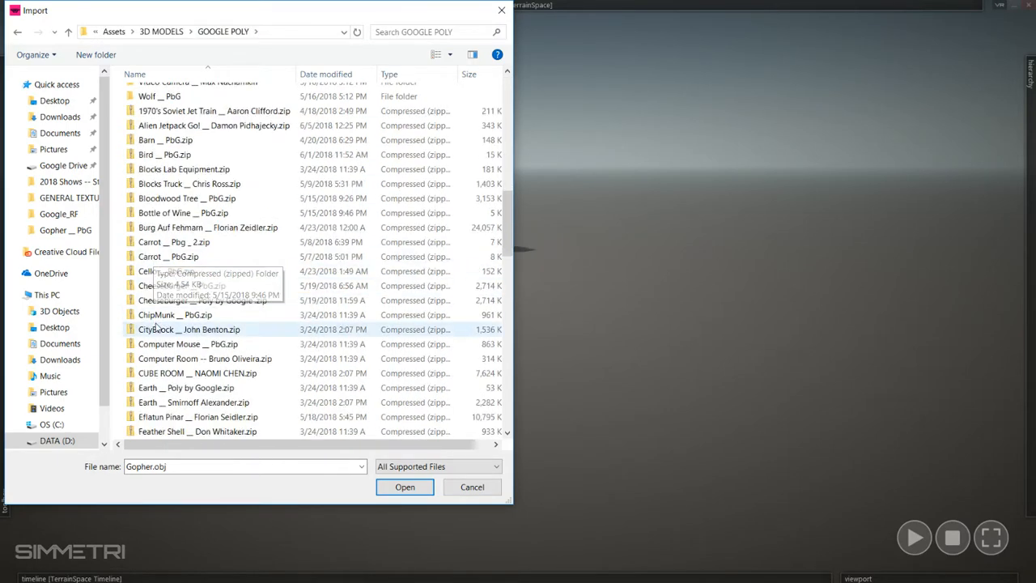
pyautogui.scroll(-4, 197, 293)
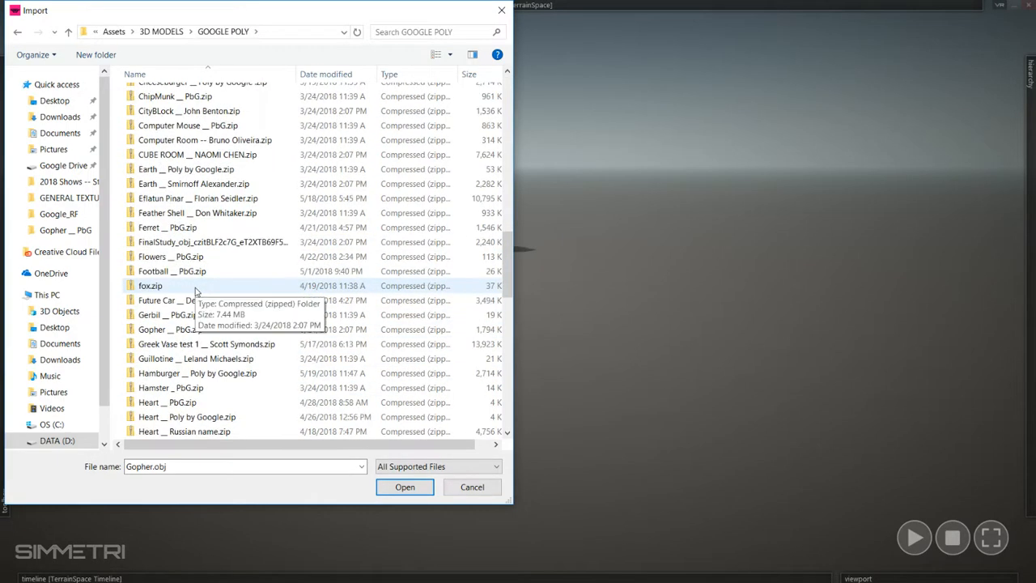
pyautogui.click(147, 287)
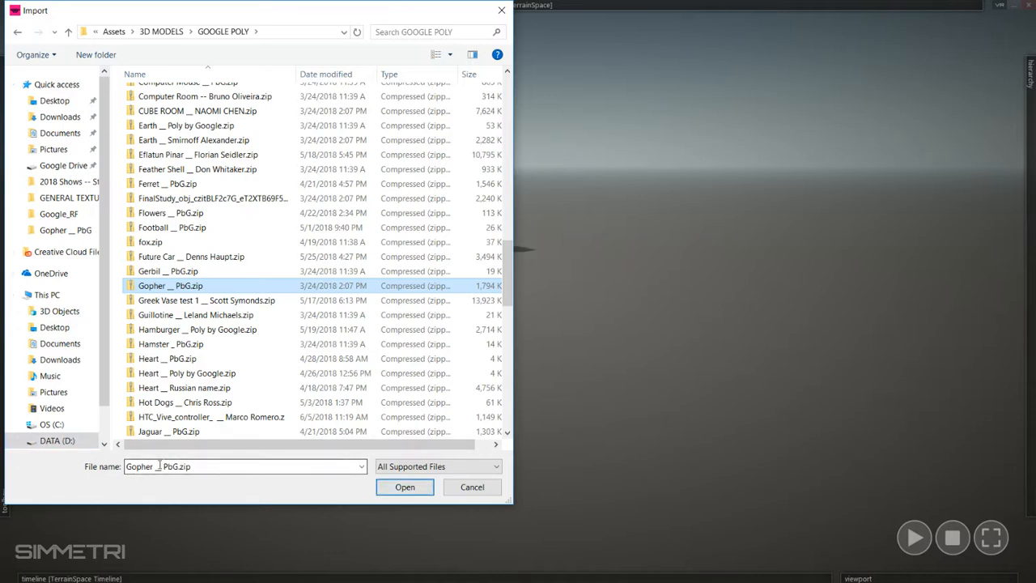
pyautogui.click(406, 487)
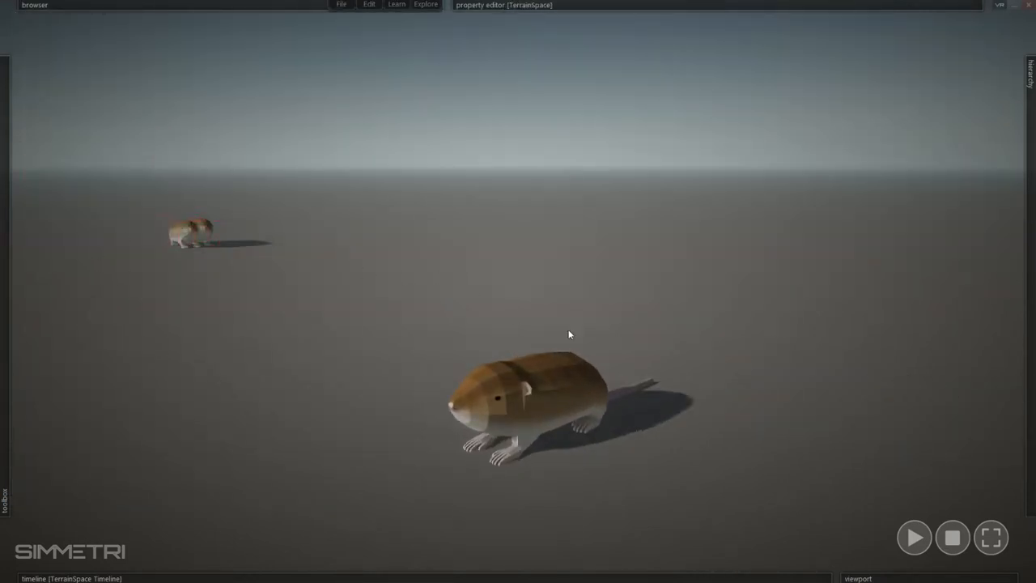
# Raise the imported gopher above the terrain
pyautogui.moveTo(542, 417); pyautogui.dragTo(545, 342)
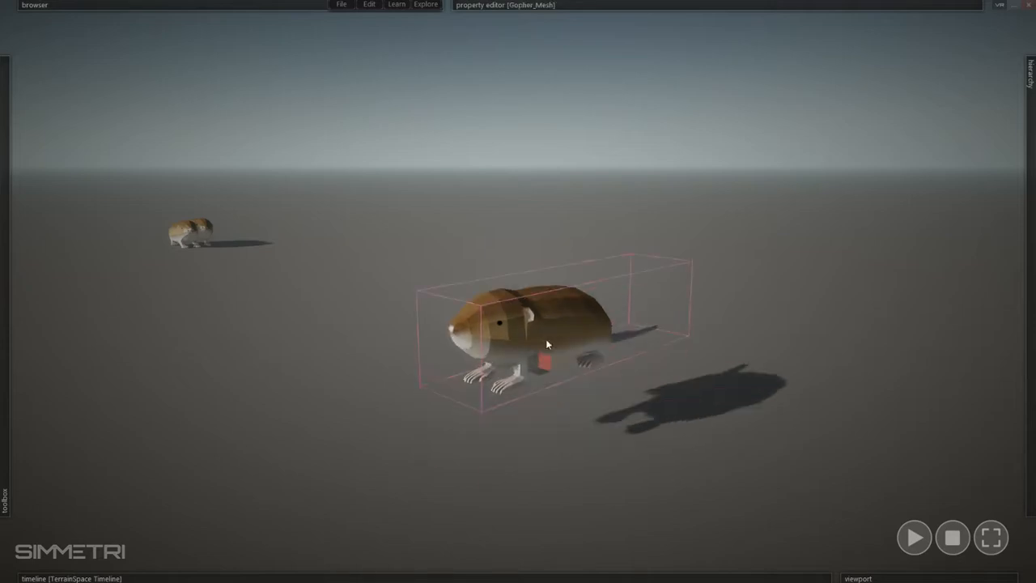
pyautogui.moveTo(557, 426); pyautogui.dragTo(518, 291, button='right')
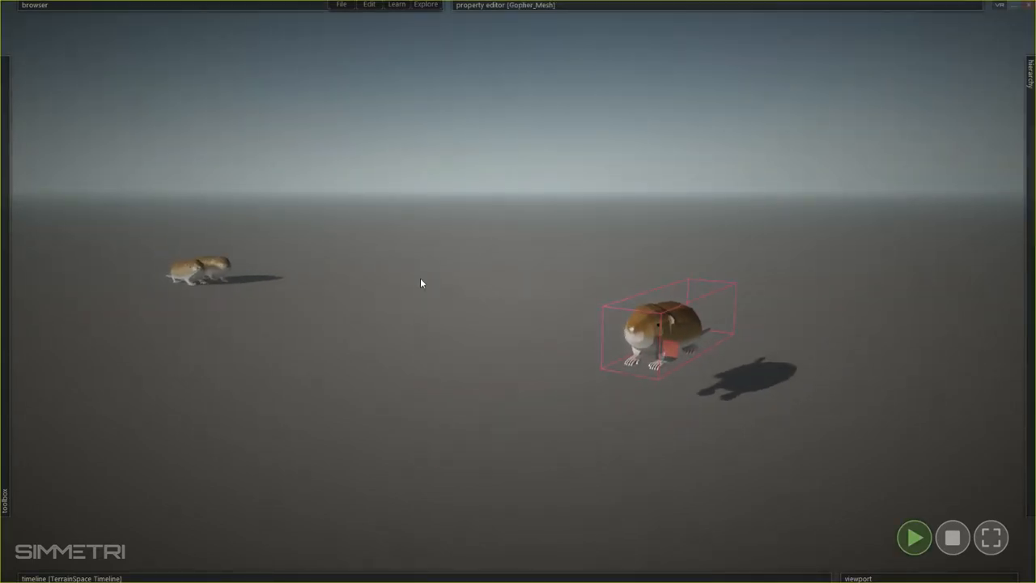
# Select the two overlapping gophers and move them together closer to the imported one during the running simulation
pyautogui.click(225, 284)
pyautogui.moveTo(261, 273); pyautogui.dragTo(534, 251)
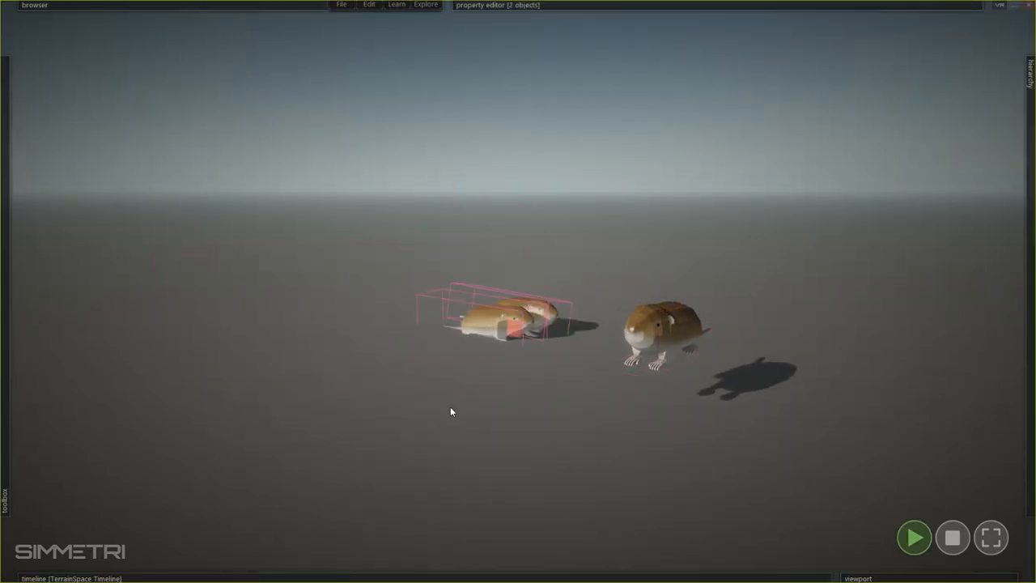
pyautogui.moveTo(557, 428); pyautogui.dragTo(591, 427, button='right')
pyautogui.moveTo(503, 299); pyautogui.dragTo(720, 81)
pyautogui.moveTo(720, 81); pyautogui.dragTo(534, 312, button='right')
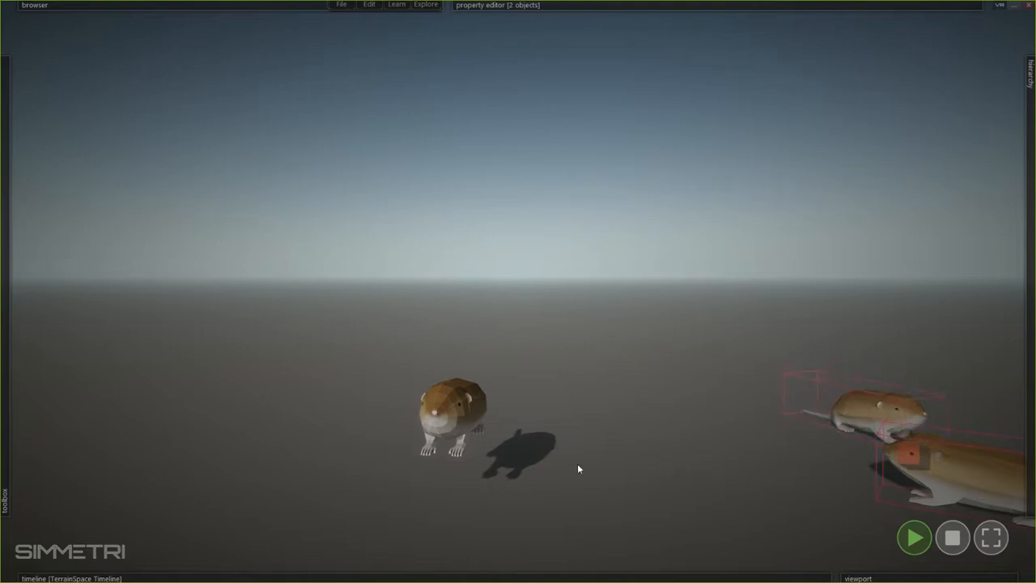
pyautogui.moveTo(577, 463); pyautogui.dragTo(469, 501, button='right')
pyautogui.moveTo(518, 291); pyautogui.dragTo(566, 315, button='right')
# Select the imported gopher and move it to another spot on the terrain while the simulation runs
pyautogui.click(597, 328)
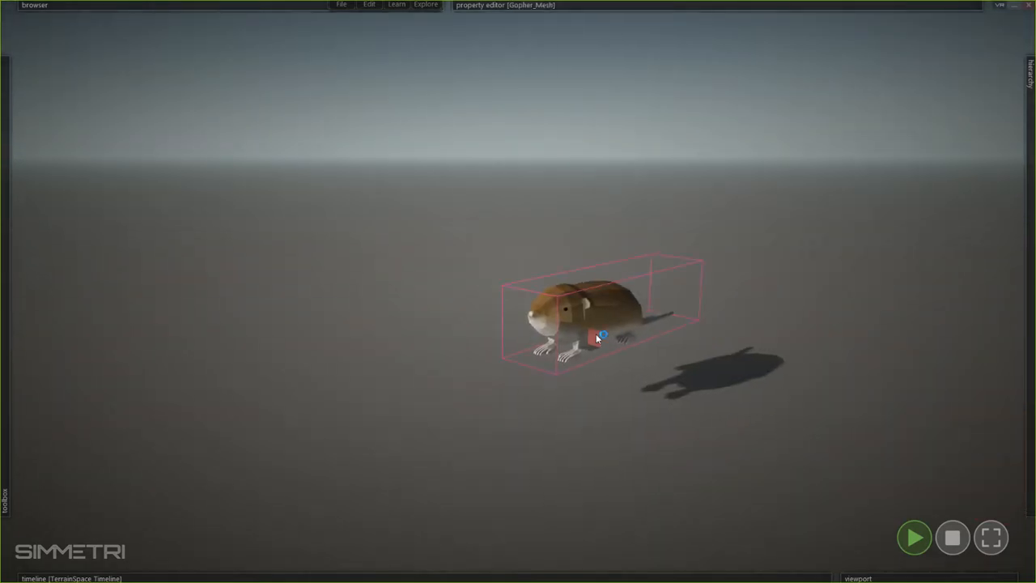
pyautogui.moveTo(597, 340); pyautogui.dragTo(503, 156)
pyautogui.moveTo(502, 156); pyautogui.dragTo(506, 142, button='right')
pyautogui.moveTo(517, 291); pyautogui.dragTo(518, 267, button='right')
# Reposition the pair of smaller gophers on the terrain and stop the simulation
pyautogui.moveTo(842, 214); pyautogui.dragTo(469, 230)
pyautogui.moveTo(469, 230)
pyautogui.mouseDown(button='right')
pyautogui.moveTo(470, 283)
pyautogui.moveTo(477, 230)
pyautogui.mouseUp(button='right')
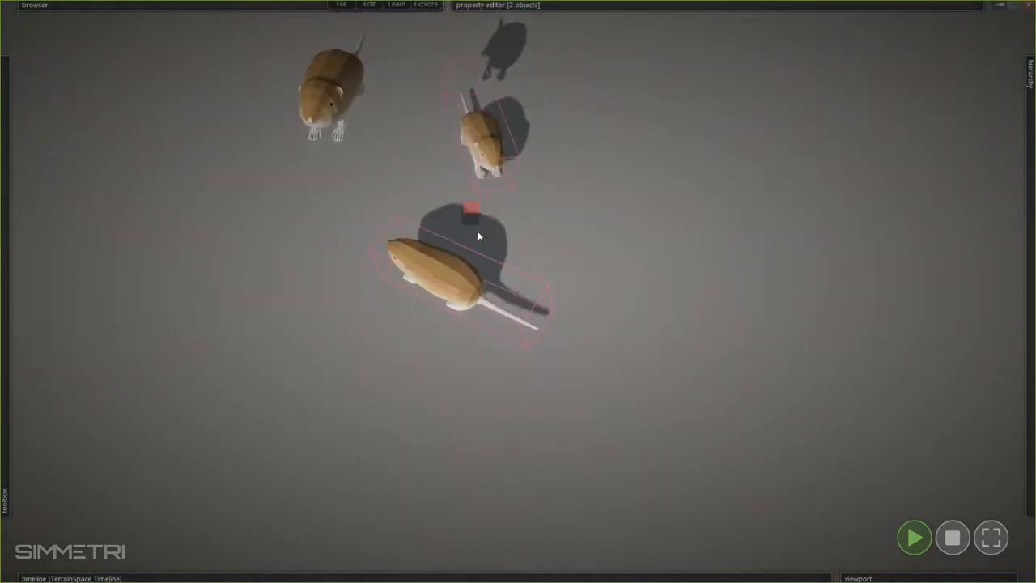
pyautogui.moveTo(472, 217); pyautogui.dragTo(409, 228)
pyautogui.moveTo(410, 227); pyautogui.dragTo(508, 211, button='right')
pyautogui.moveTo(536, 118); pyautogui.dragTo(213, 341)
pyautogui.click(617, 343)
pyautogui.moveTo(616, 343); pyautogui.dragTo(543, 291, button='right')
pyautogui.click(953, 537)
pyautogui.rightClick(672, 349)
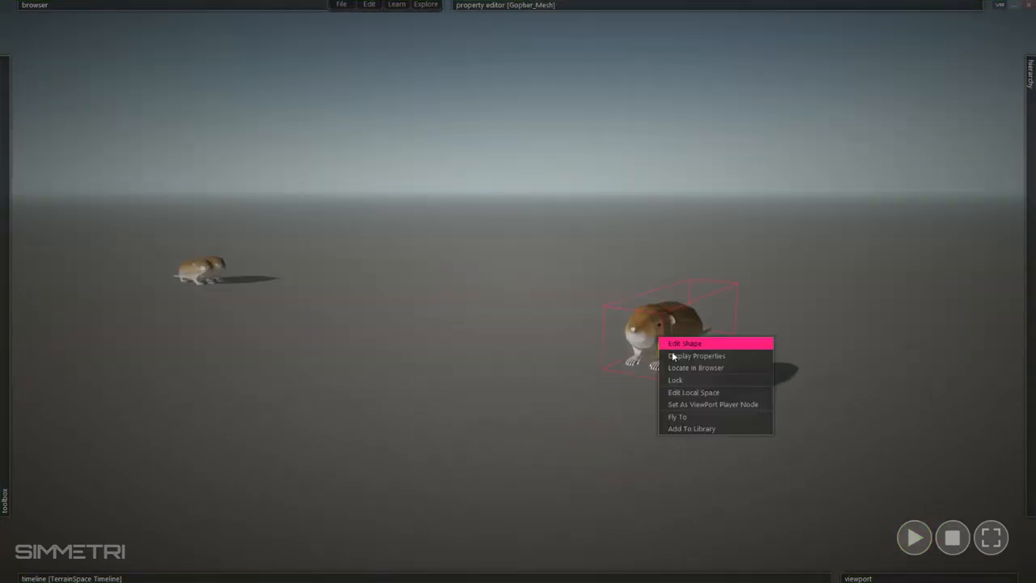
pyautogui.click(810, 280)
pyautogui.click(673, 377)
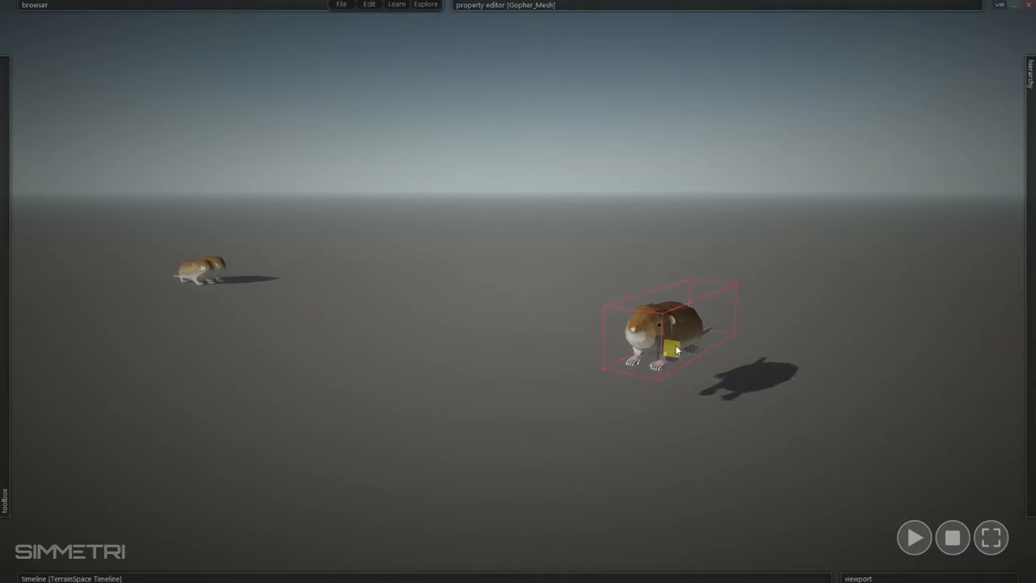
# Cycle through the Move, Rotate and Scale tools, and enlarge the imported gopher with Scale
pyautogui.moveTo(2, 348)
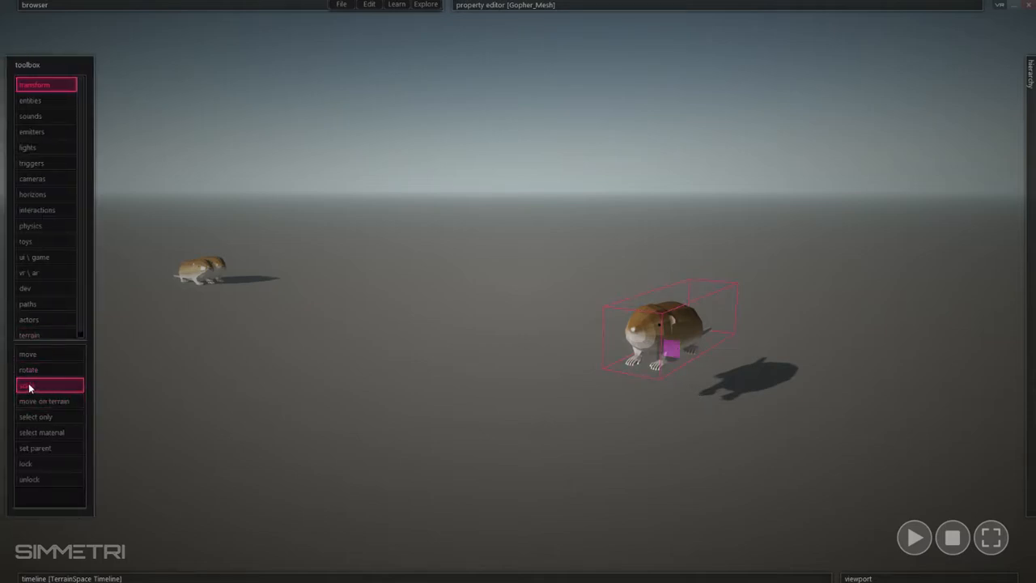
pyautogui.click(556, 411)
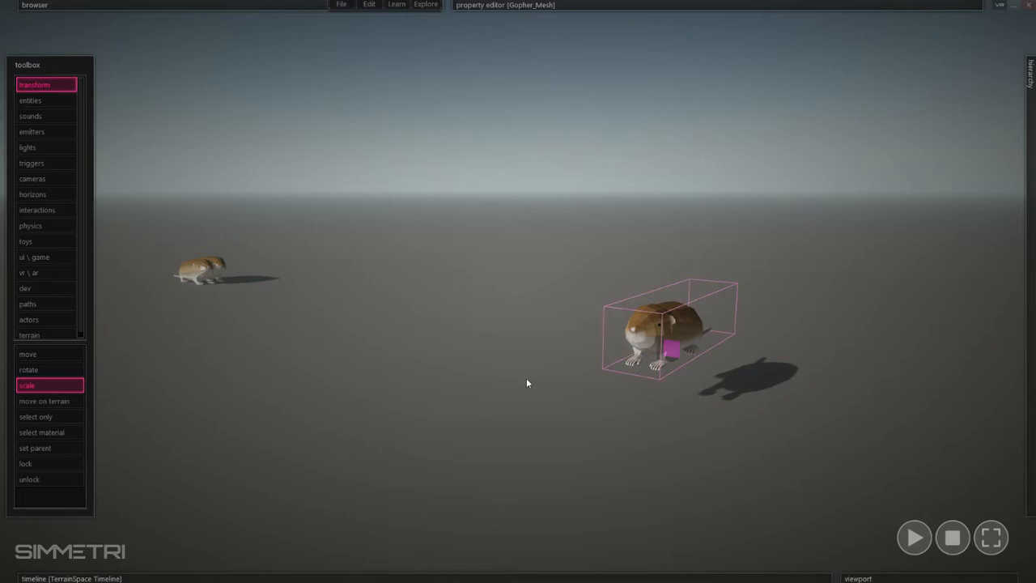
pyautogui.press('w')
pyautogui.press('e')
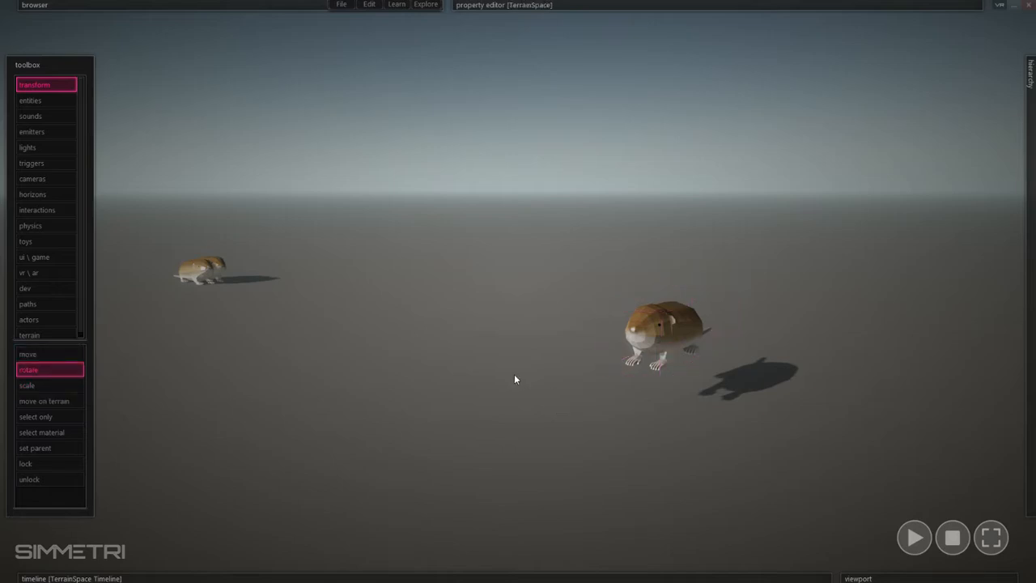
pyautogui.press('r')
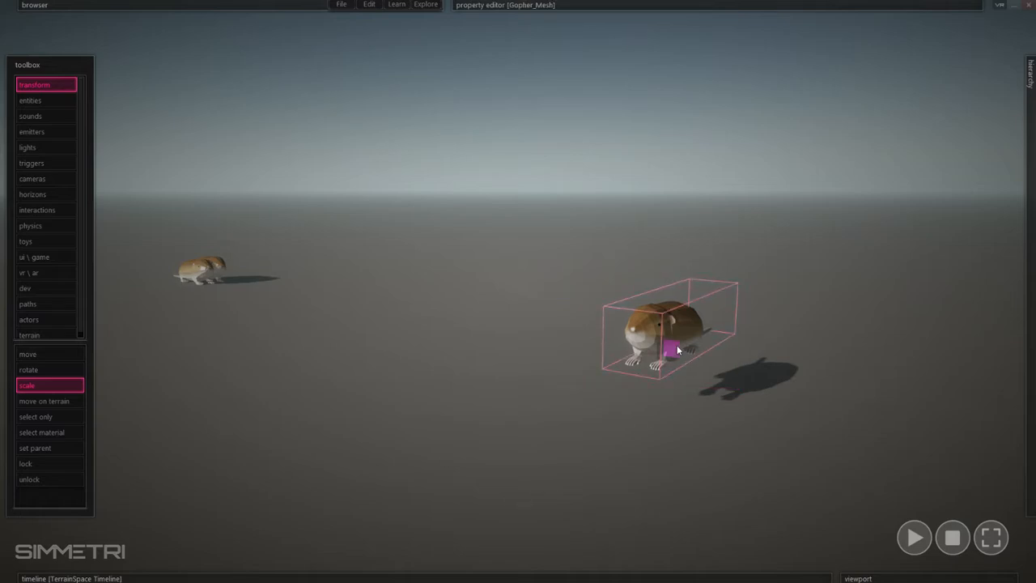
pyautogui.moveTo(678, 349); pyautogui.dragTo(840, 335)
pyautogui.moveTo(746, 364); pyautogui.dragTo(746, 397, button='right')
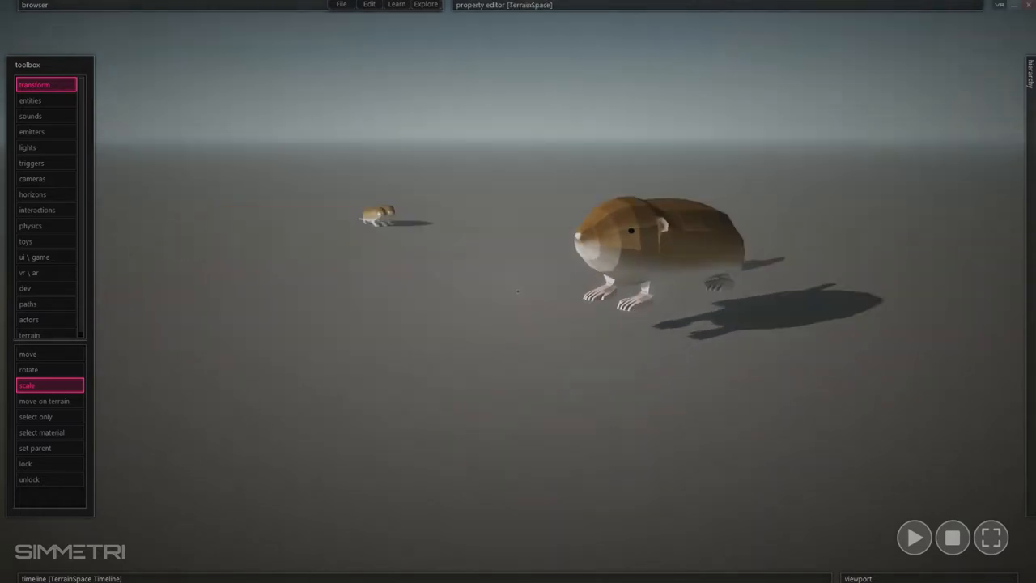
pyautogui.click(72, 339)
pyautogui.moveTo(407, 374); pyautogui.dragTo(443, 323, button='right')
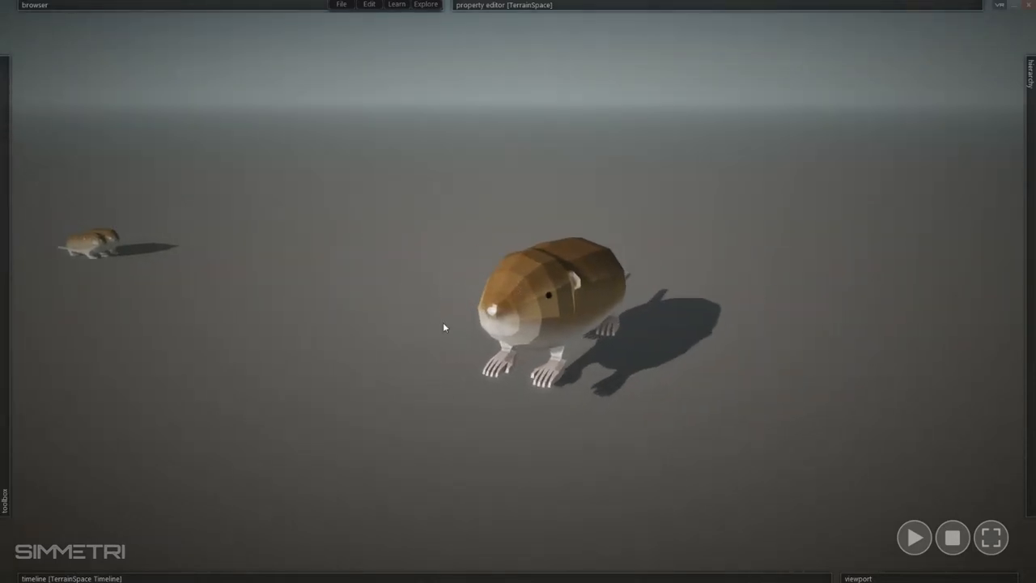
# Scale the imported gopher down, scale it back up to a much larger size, and deselect it
pyautogui.moveTo(732, 160); pyautogui.dragTo(397, 443)
pyautogui.moveTo(704, 348); pyautogui.dragTo(673, 321, button='right')
pyautogui.moveTo(709, 249); pyautogui.dragTo(267, 500)
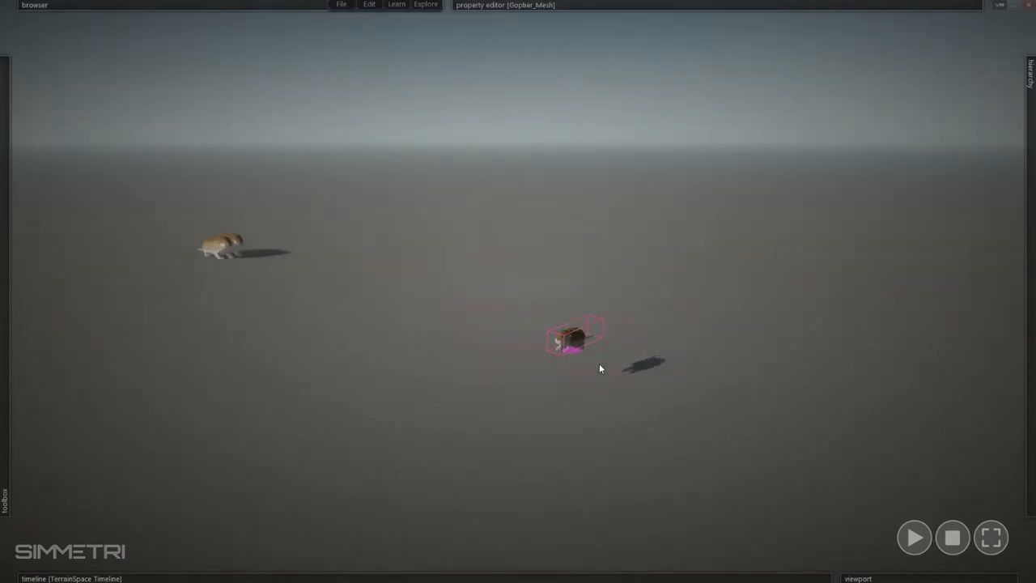
pyautogui.moveTo(578, 340); pyautogui.dragTo(699, 130)
pyautogui.click(729, 402)
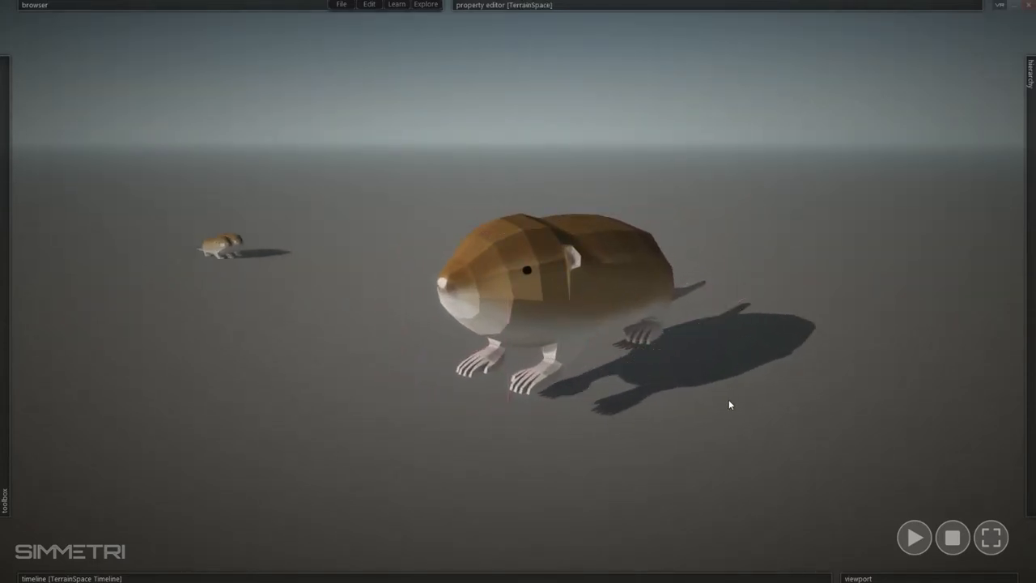
# Select only the large gopher and add a RigidBody component to it
pyautogui.moveTo(472, 8)
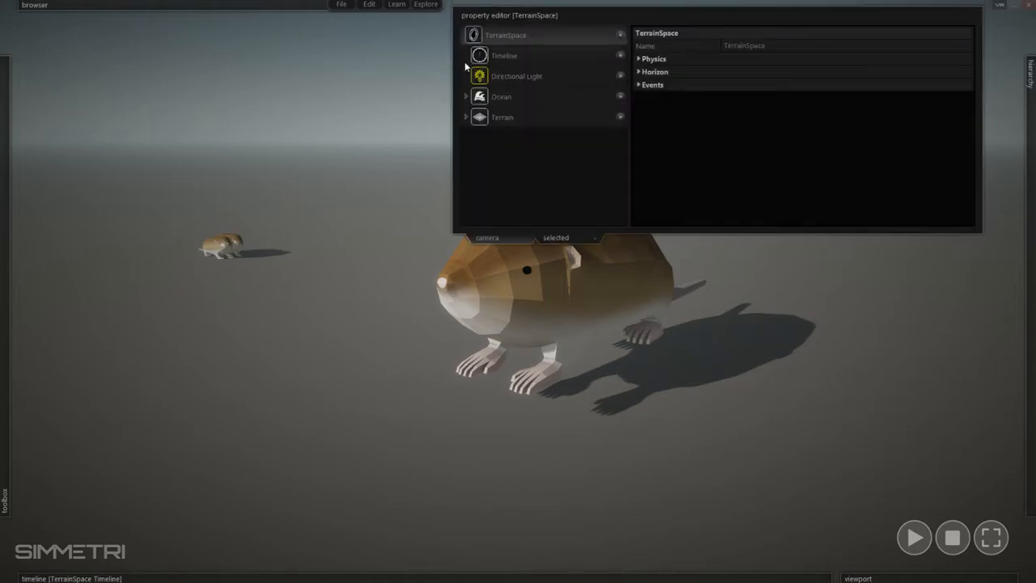
pyautogui.moveTo(718, 273); pyautogui.dragTo(771, 334, button='right')
pyautogui.moveTo(639, 278); pyautogui.dragTo(177, 527)
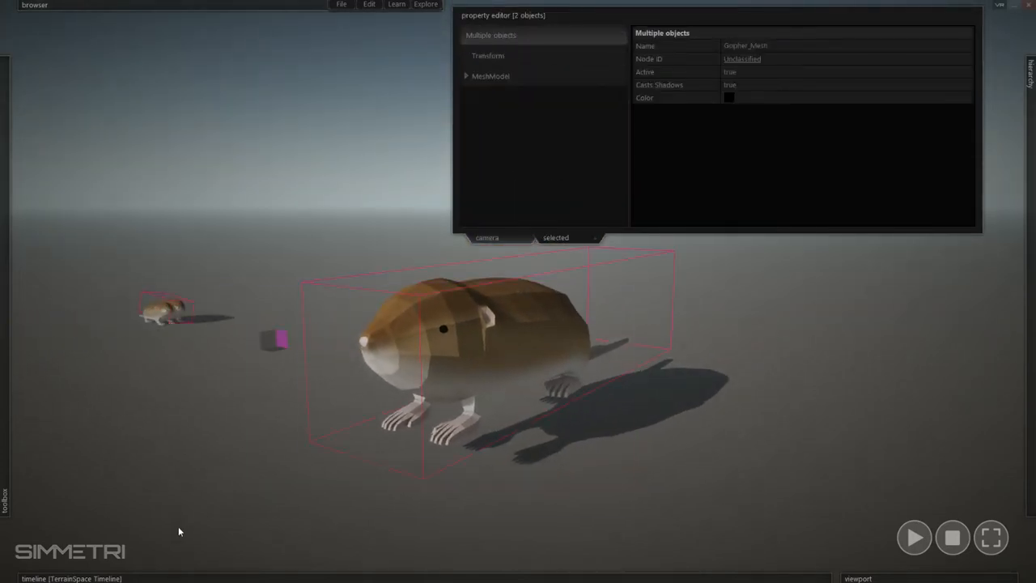
pyautogui.click(494, 361)
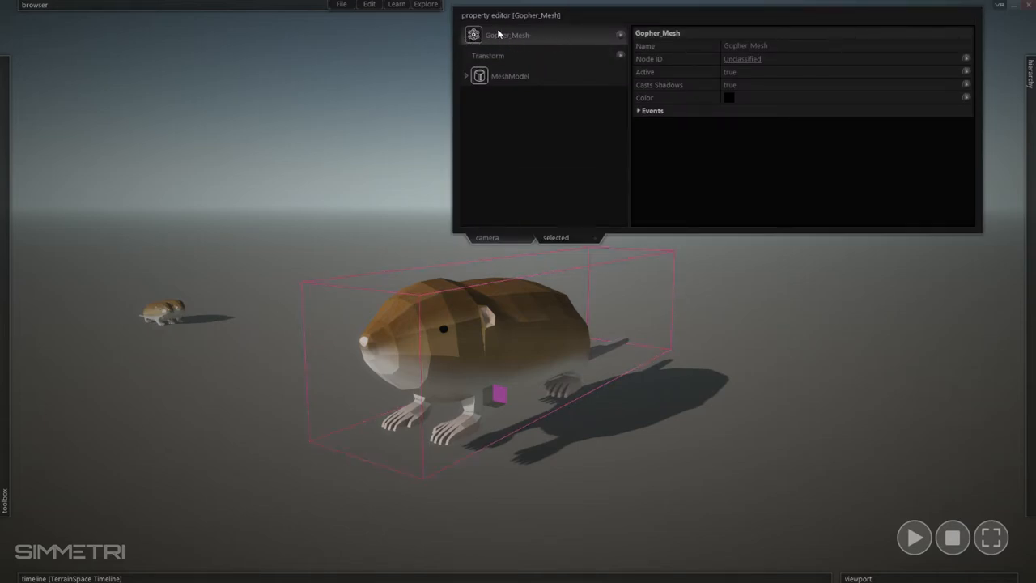
pyautogui.click(621, 36)
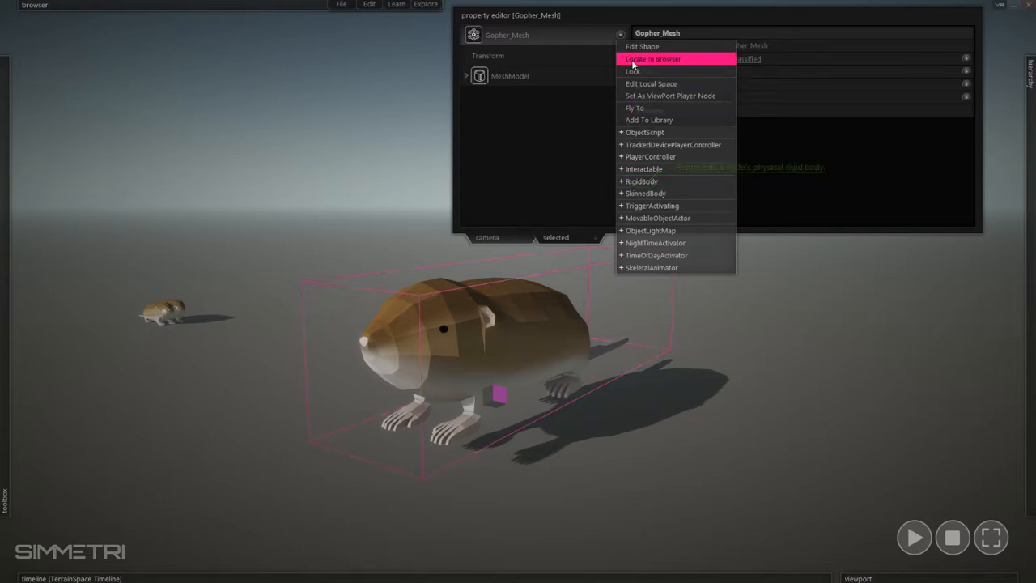
pyautogui.click(643, 181)
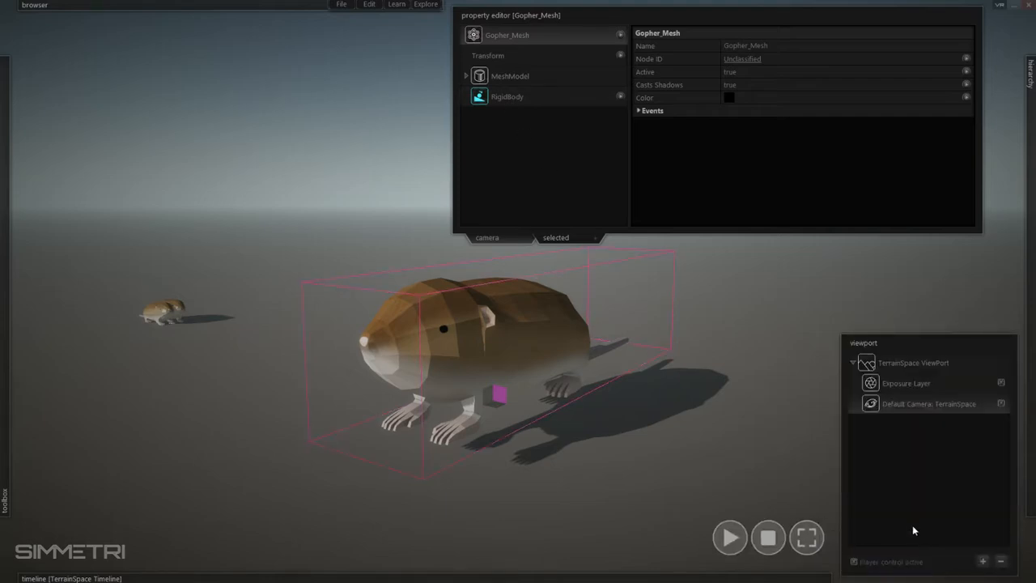
# Start the simulation and move the large gopher across the terrain while physics is active
pyautogui.click(913, 537)
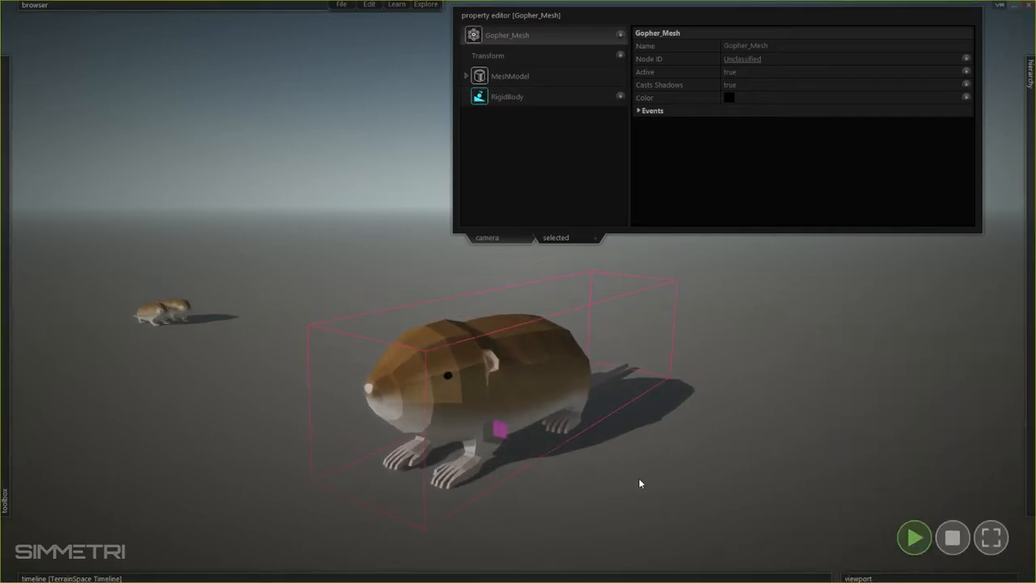
pyautogui.click(590, 467)
pyautogui.click(504, 409)
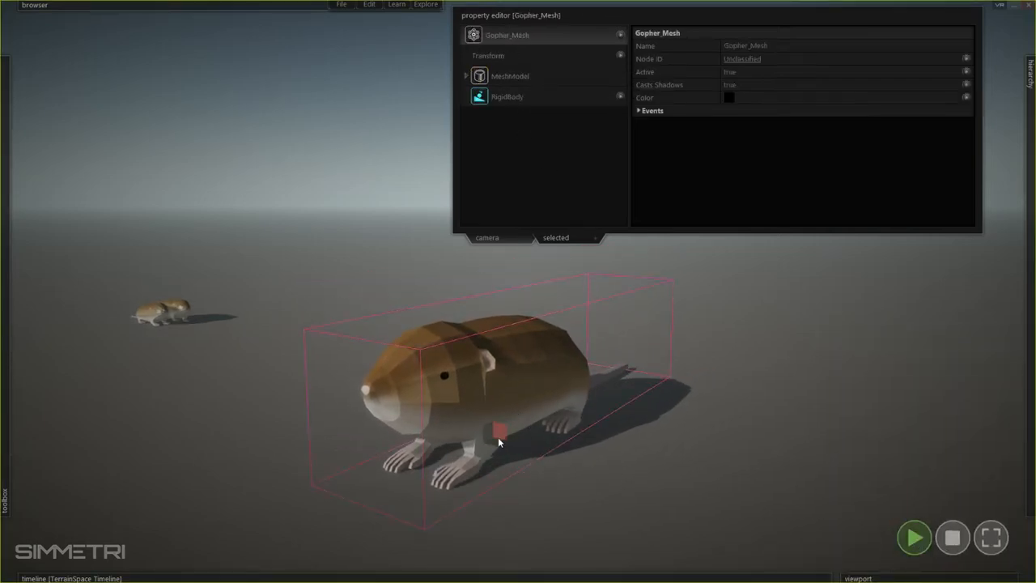
pyautogui.moveTo(498, 437); pyautogui.dragTo(554, 432)
pyautogui.moveTo(554, 432)
pyautogui.mouseDown(button='right')
pyautogui.moveTo(493, 432)
pyautogui.moveTo(502, 453)
pyautogui.moveTo(548, 443)
pyautogui.mouseUp(button='right')
pyautogui.click(549, 444)
pyautogui.click(484, 350)
pyautogui.moveTo(484, 351); pyautogui.dragTo(380, 366)
pyautogui.moveTo(380, 366); pyautogui.dragTo(319, 343, button='right')
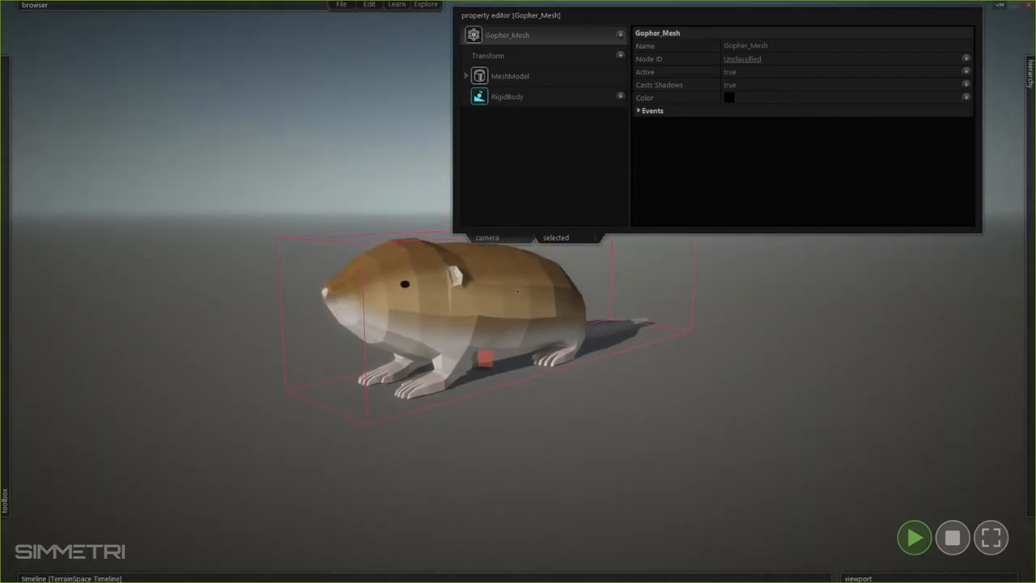
pyautogui.moveTo(527, 355); pyautogui.dragTo(693, 360)
# Lift and turn the simulated gopher to check how it sits on the terrain, and stop the simulation
pyautogui.moveTo(694, 360); pyautogui.dragTo(756, 356, button='right')
pyautogui.moveTo(518, 291); pyautogui.dragTo(437, 217, button='right')
pyautogui.moveTo(728, 364); pyautogui.dragTo(758, 425, button='right')
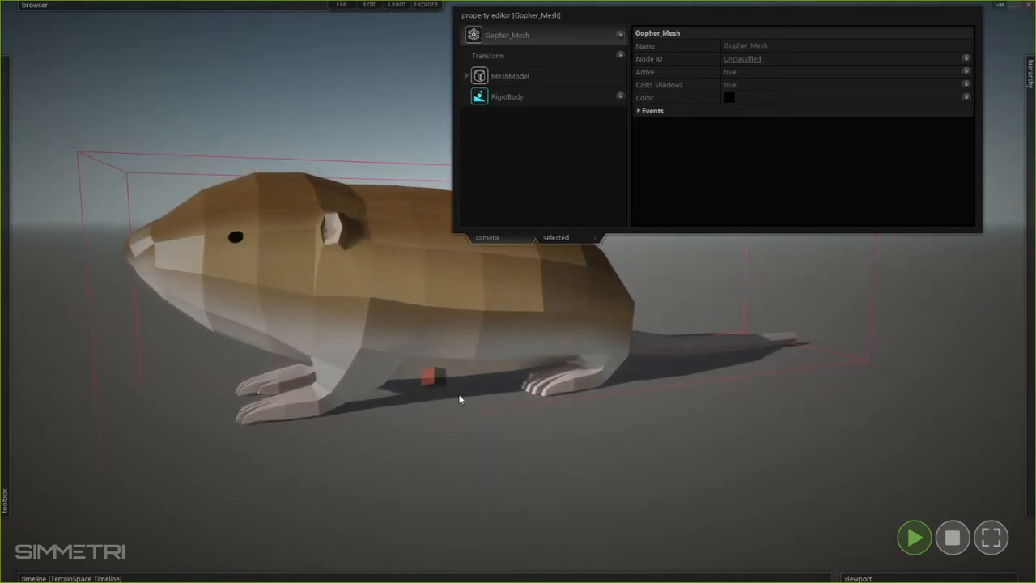
pyautogui.moveTo(443, 384); pyautogui.dragTo(720, 401, button='right')
pyautogui.moveTo(486, 397); pyautogui.dragTo(373, 420, button='right')
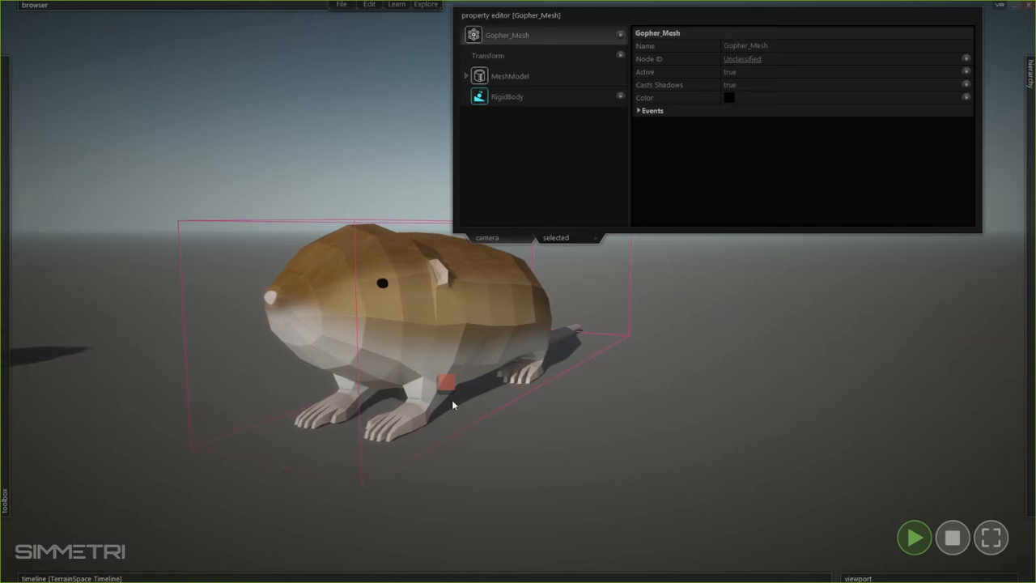
pyautogui.moveTo(446, 391)
pyautogui.mouseDown(button='right')
pyautogui.moveTo(704, 411)
pyautogui.moveTo(583, 408)
pyautogui.moveTo(635, 416)
pyautogui.moveTo(632, 448)
pyautogui.mouseUp(button='right')
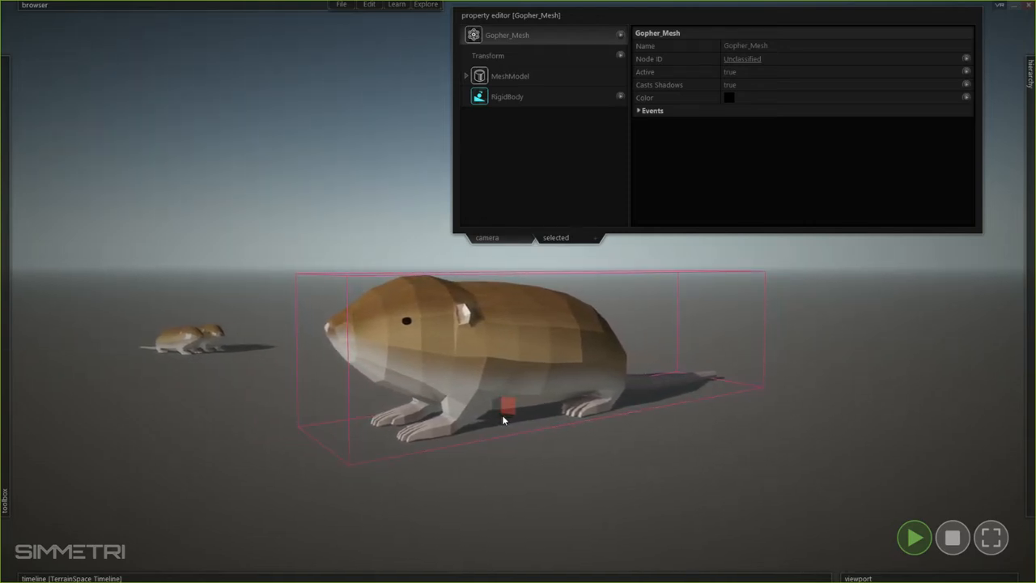
pyautogui.moveTo(501, 414)
pyautogui.mouseDown()
pyautogui.moveTo(540, 424)
pyautogui.moveTo(641, 359)
pyautogui.moveTo(511, 403)
pyautogui.mouseUp()
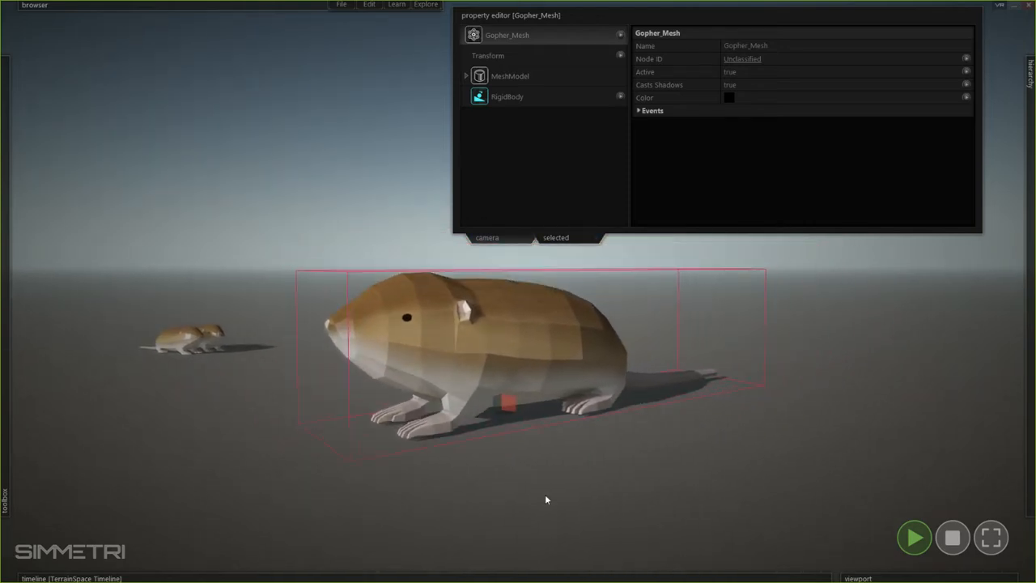
pyautogui.moveTo(545, 495); pyautogui.dragTo(521, 388, button='right')
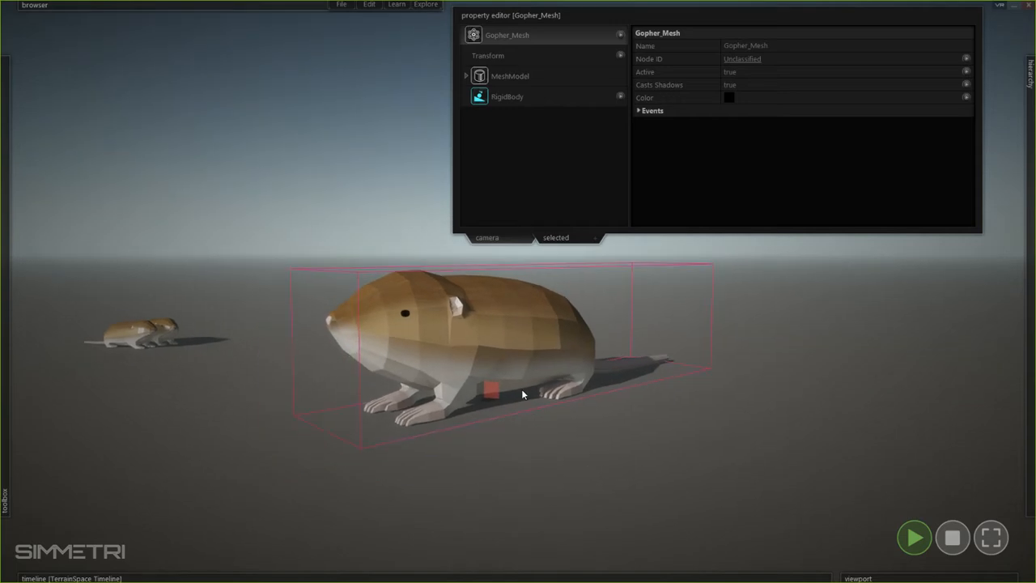
pyautogui.moveTo(496, 391); pyautogui.dragTo(549, 461)
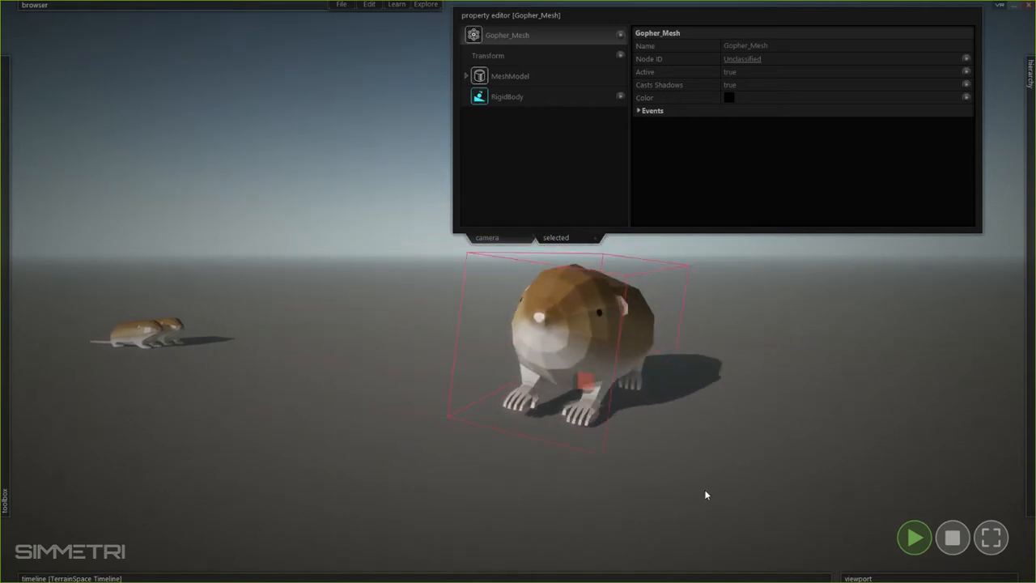
pyautogui.moveTo(705, 494); pyautogui.dragTo(796, 565, button='right')
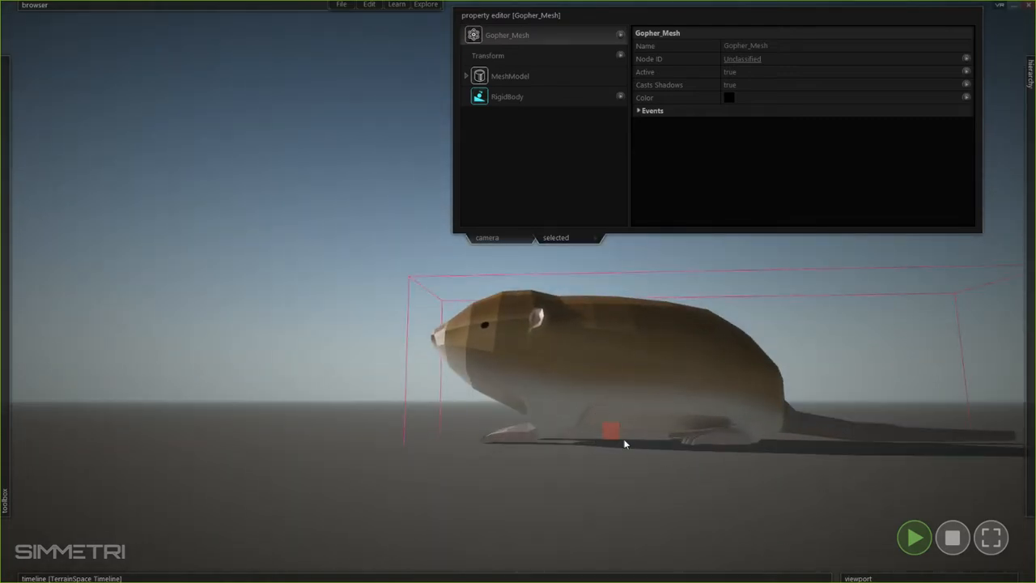
pyautogui.moveTo(624, 441); pyautogui.dragTo(685, 428, button='right')
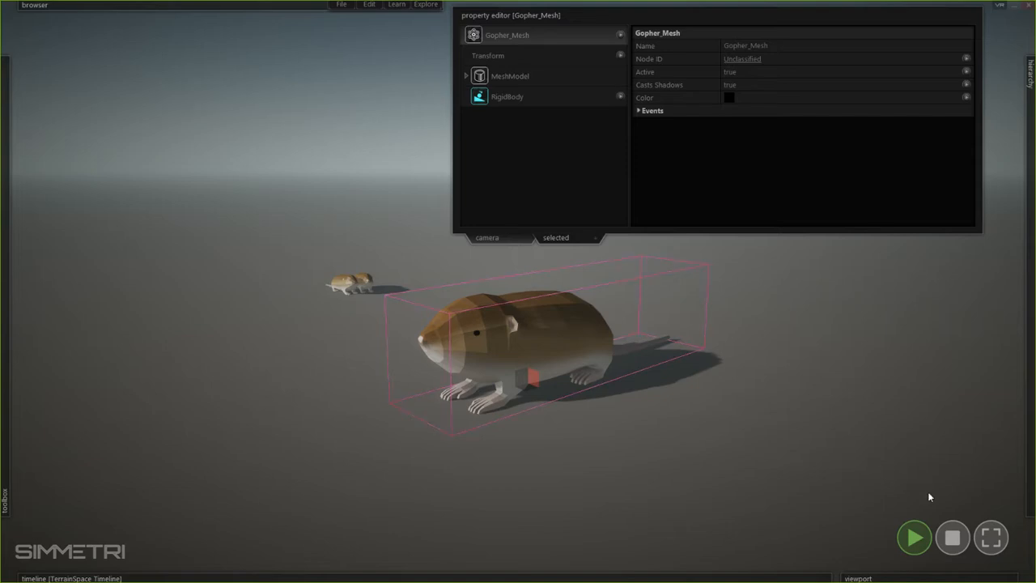
pyautogui.click(952, 538)
# Expand the large gopher's MeshModel and remove its RigidBody component
pyautogui.click(505, 352)
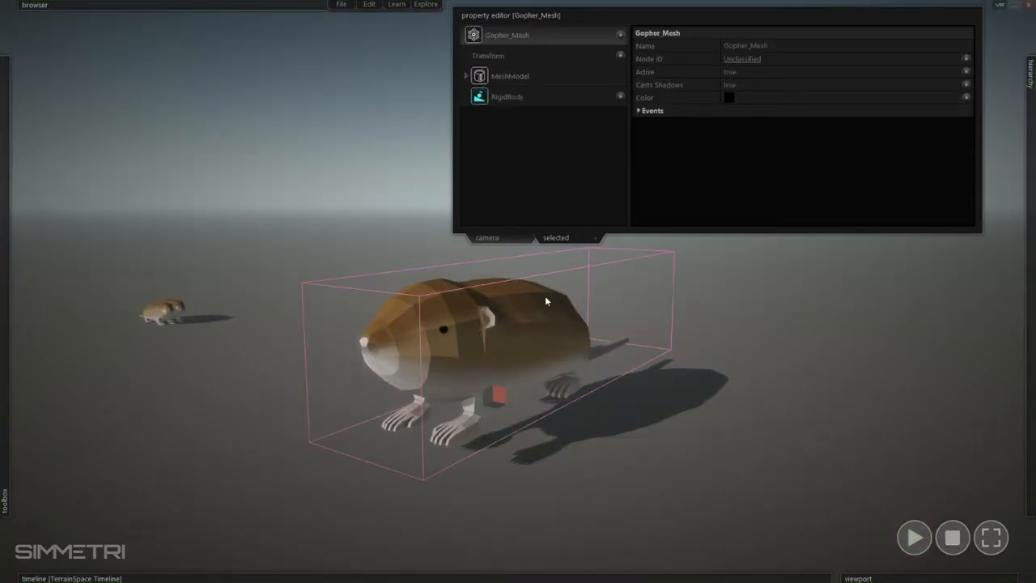
pyautogui.click(598, 402)
pyautogui.moveTo(703, 282); pyautogui.dragTo(286, 480)
pyautogui.click(466, 75)
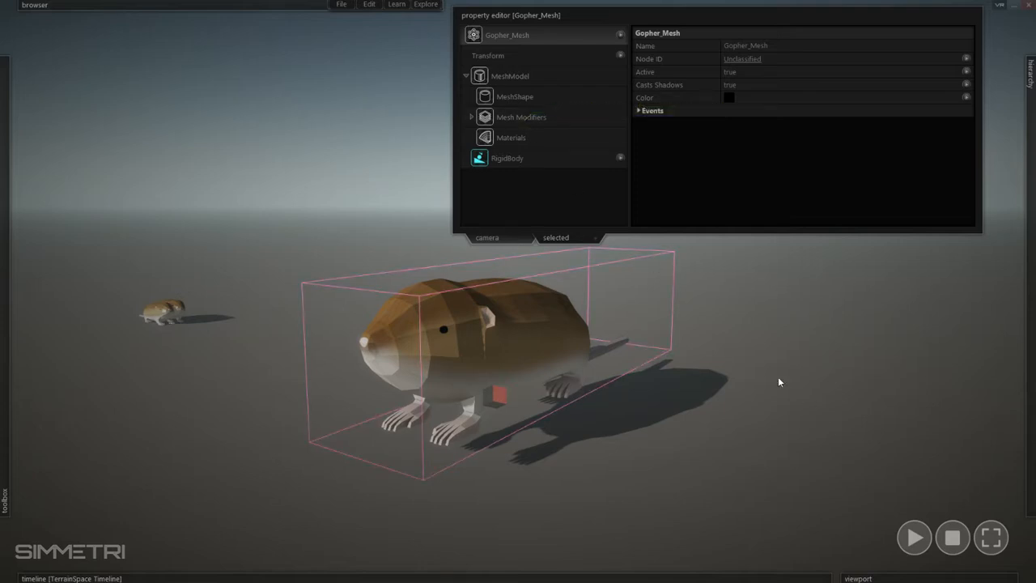
pyautogui.click(712, 347)
pyautogui.click(356, 413)
pyautogui.click(620, 159)
pyautogui.click(641, 177)
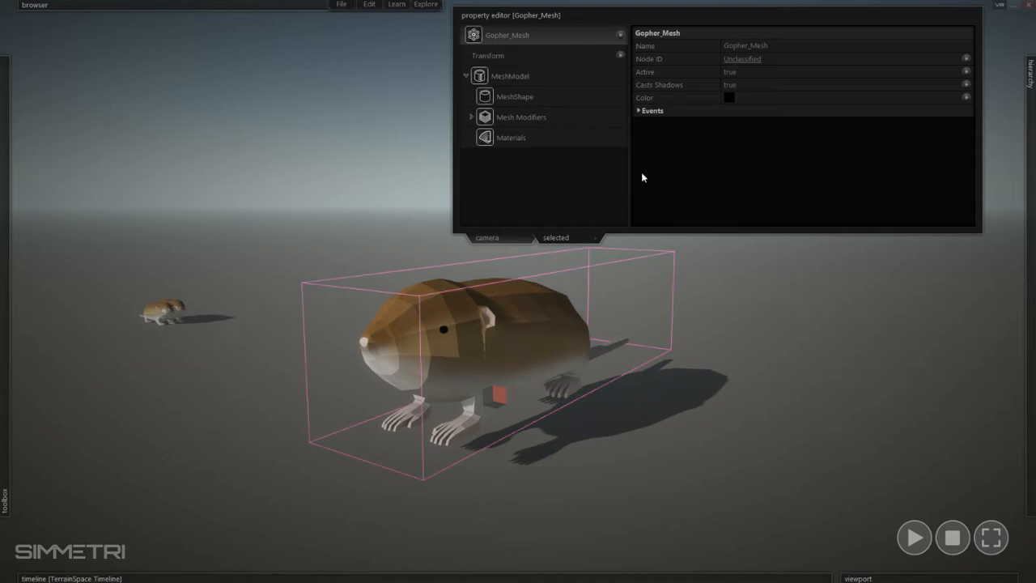
# Examine the large gopher's feet, pivot and bounding box from ground level
pyautogui.click(668, 421)
pyautogui.moveTo(754, 263); pyautogui.dragTo(255, 484)
pyautogui.moveTo(437, 411); pyautogui.dragTo(505, 251, button='right')
pyautogui.press('w')
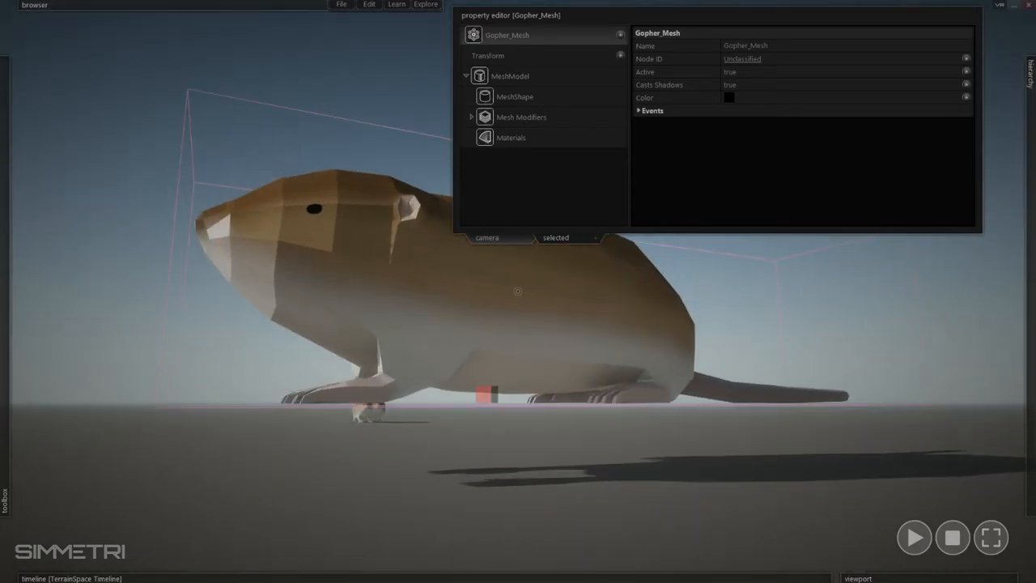
pyautogui.moveTo(517, 291); pyautogui.dragTo(584, 436, button='right')
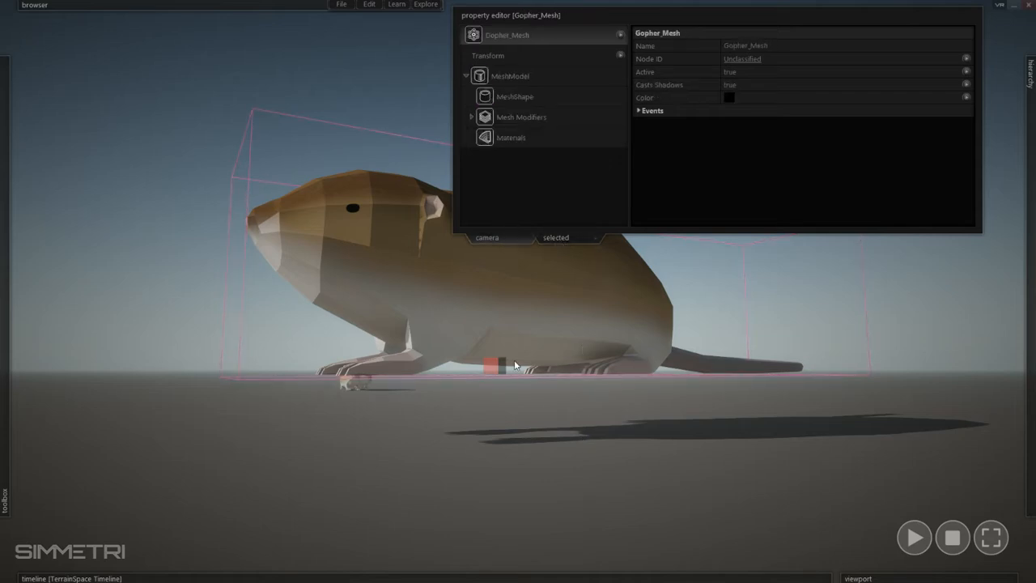
pyautogui.click(444, 481)
pyautogui.click(248, 240)
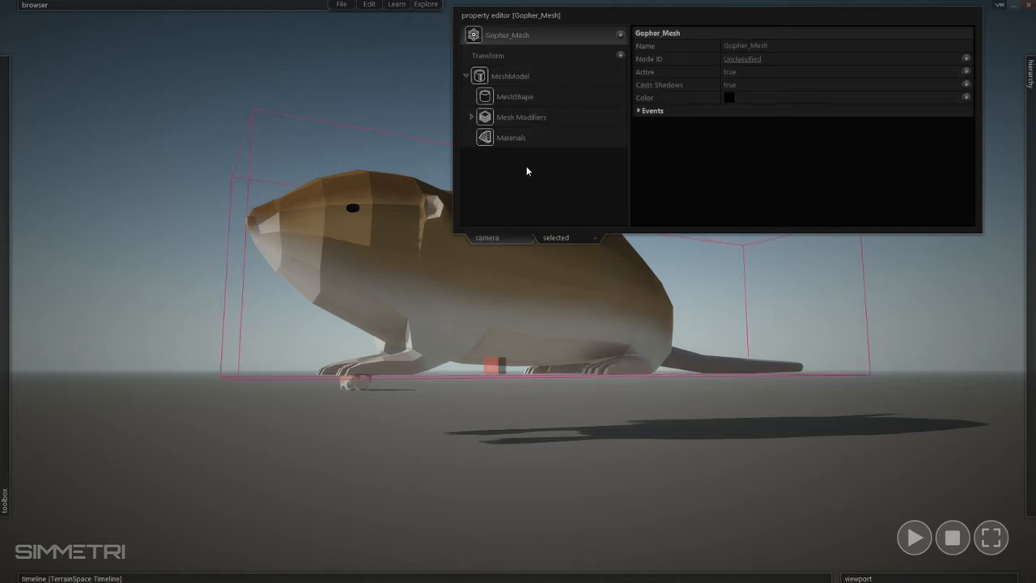
# Open the VertexTransform modifier under the gopher's Mesh Modifiers and expand its Transform properties
pyautogui.click(470, 117)
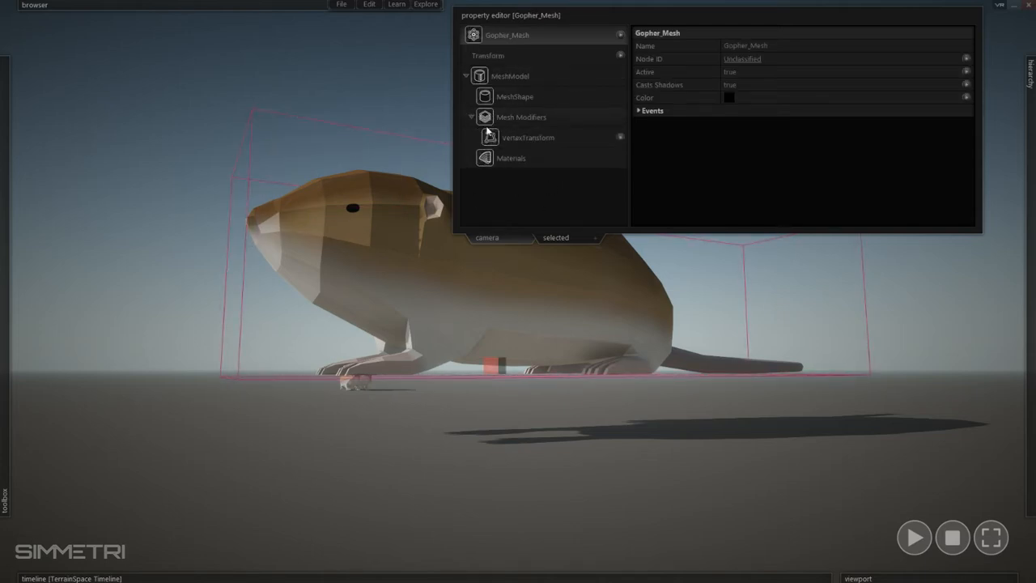
pyautogui.click(539, 136)
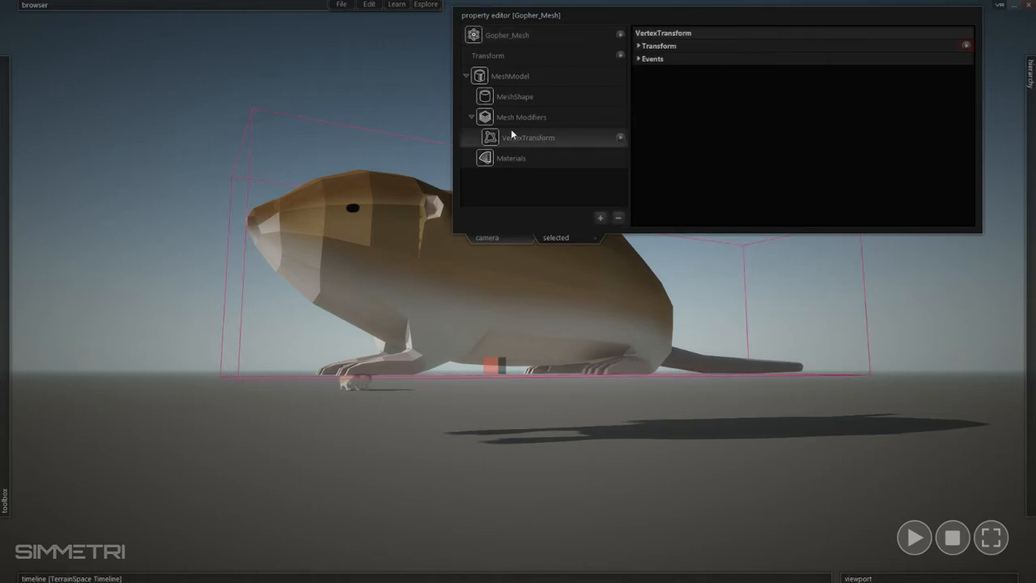
pyautogui.click(509, 124)
pyautogui.click(518, 141)
pyautogui.click(528, 136)
pyautogui.click(643, 47)
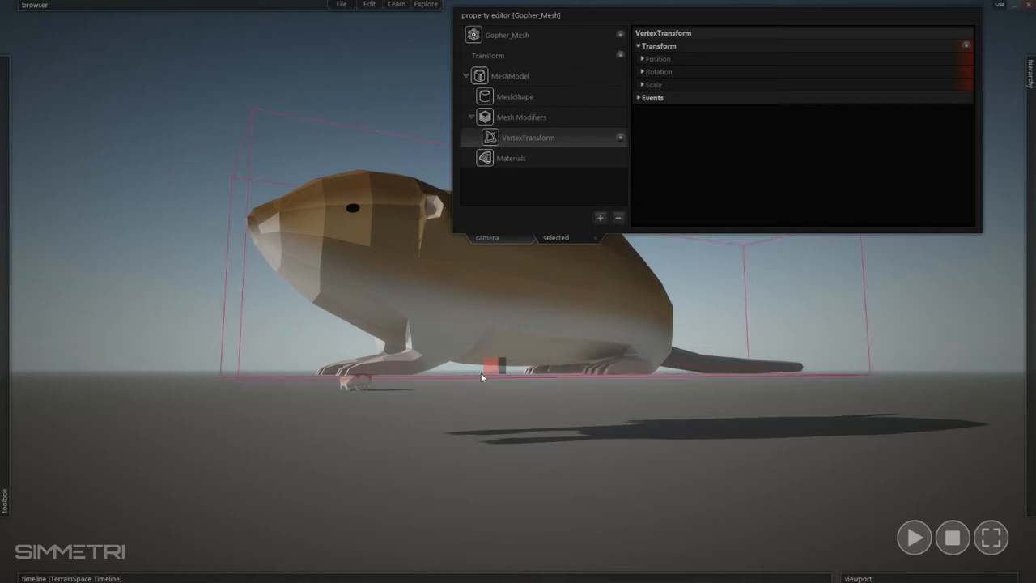
pyautogui.moveTo(488, 451)
pyautogui.mouseDown(button='right')
pyautogui.moveTo(599, 473)
pyautogui.moveTo(495, 452)
pyautogui.mouseUp(button='right')
pyautogui.click(649, 329)
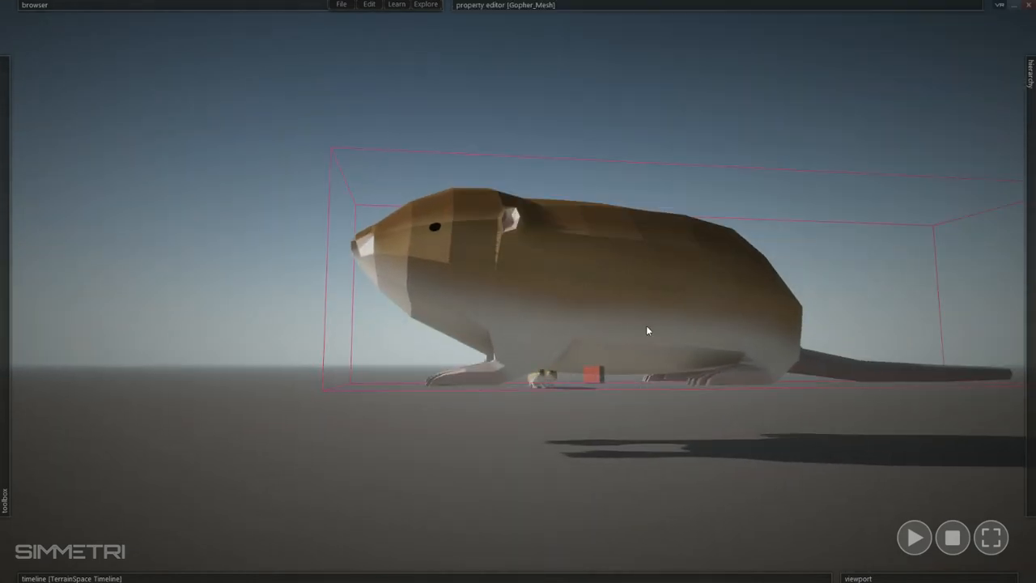
pyautogui.moveTo(649, 331); pyautogui.dragTo(688, 330, button='right')
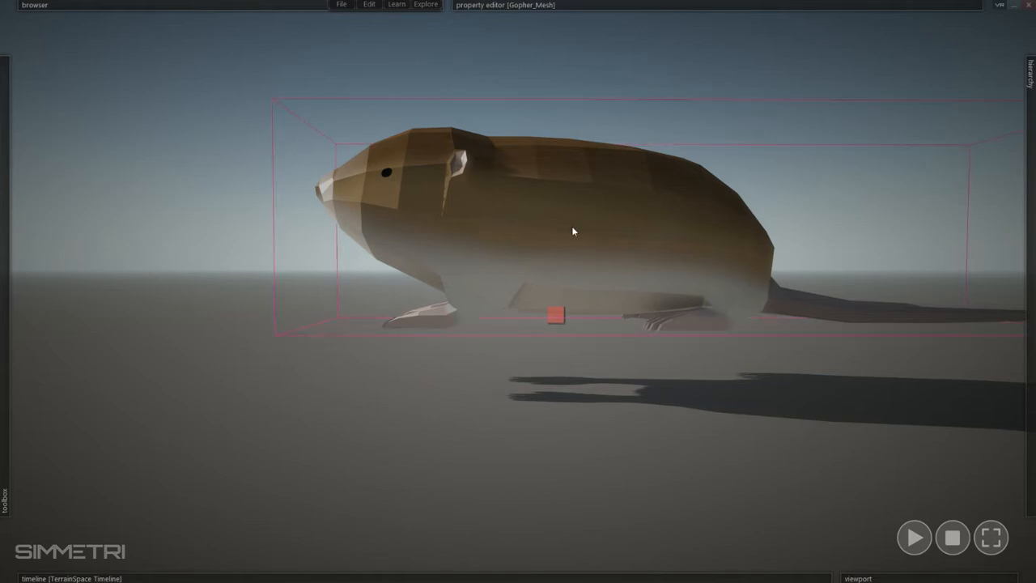
# Expand the VertexTransform's Position, Rotation and Scale values and lower the mesh by setting its Y position to -2.35
pyautogui.click(525, 5)
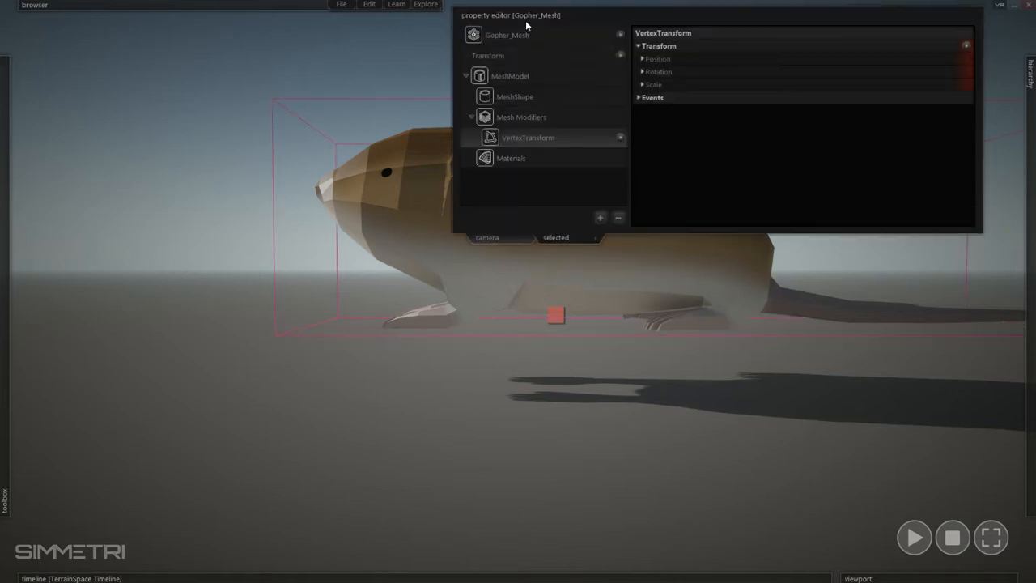
pyautogui.click(499, 123)
pyautogui.click(501, 137)
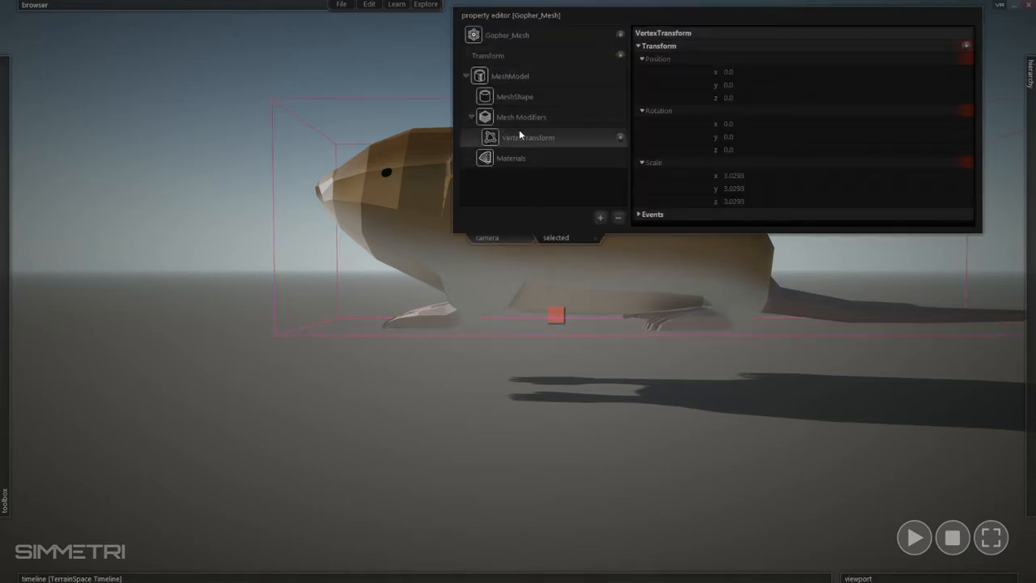
pyautogui.click(640, 47)
pyautogui.click(640, 48)
pyautogui.moveTo(768, 89); pyautogui.dragTo(703, 84)
pyautogui.moveTo(551, 509); pyautogui.dragTo(609, 493, button='middle')
pyautogui.moveTo(655, 9)
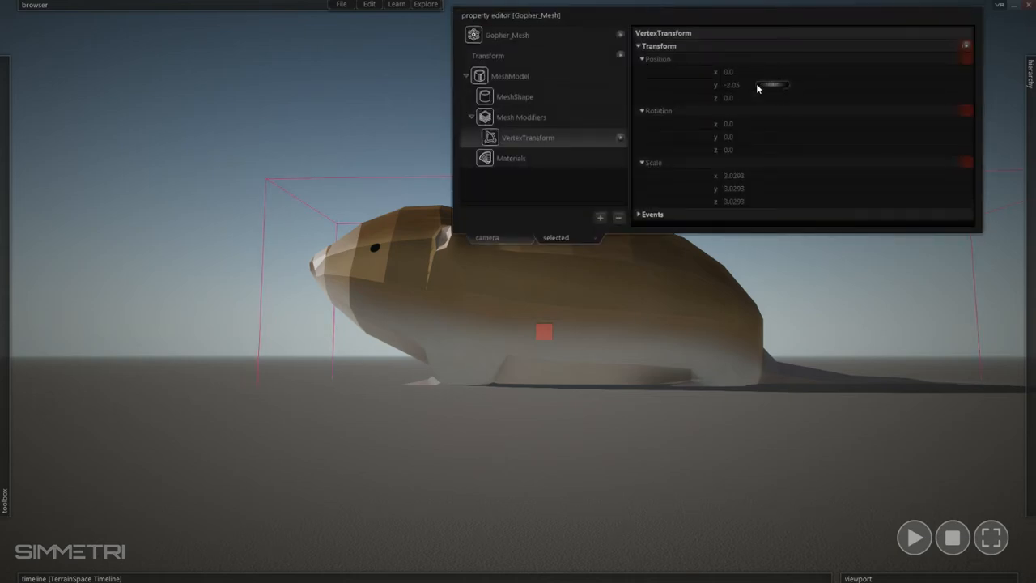
pyautogui.moveTo(772, 87); pyautogui.dragTo(768, 86)
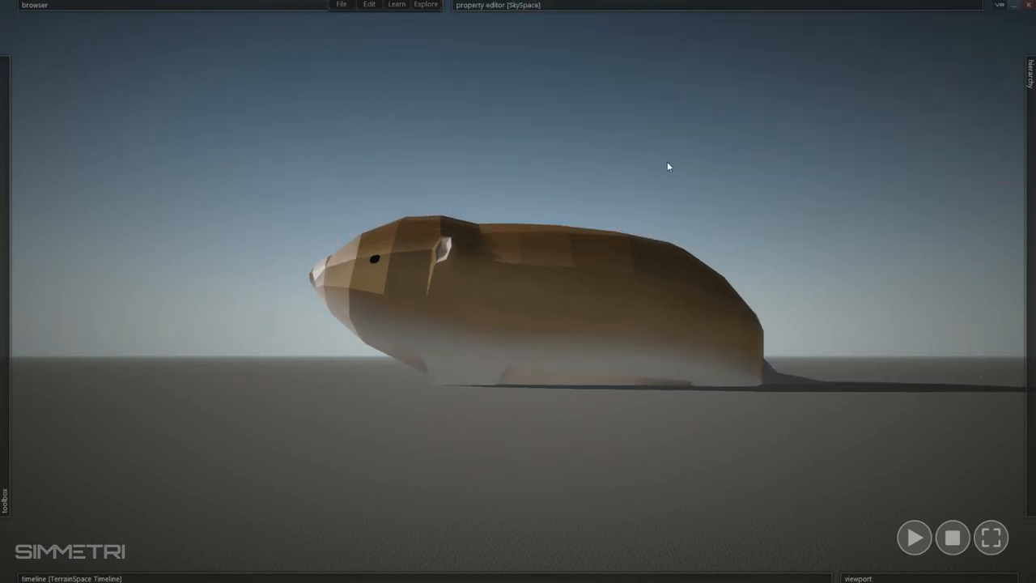
# Collapse the VertexTransform's property groups and raise the gopher so its feet clear the terrain
pyautogui.moveTo(663, 6)
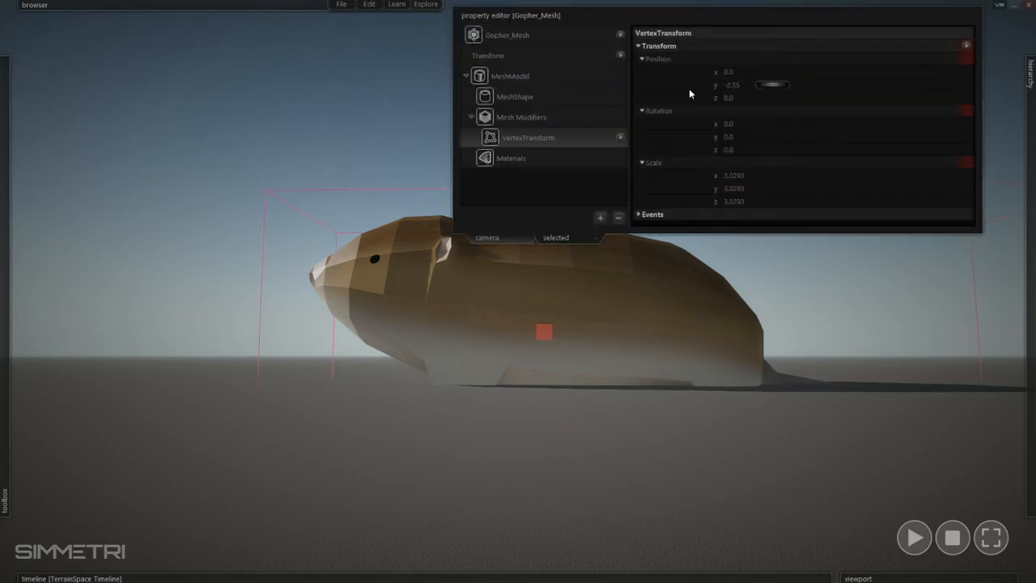
pyautogui.click(657, 59)
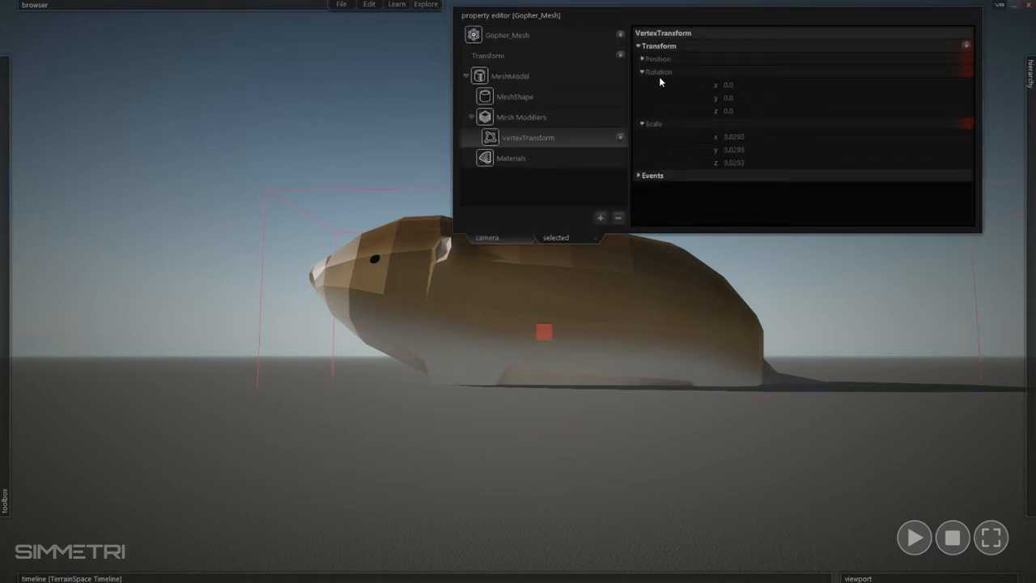
pyautogui.click(657, 72)
pyautogui.click(655, 46)
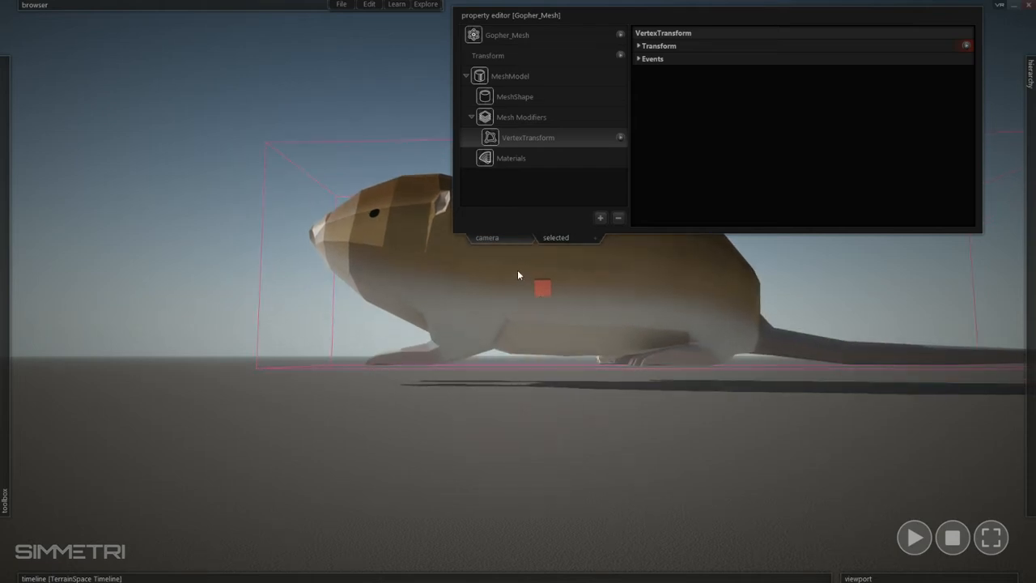
# Add a RigidBody component to the large Gopher_Mesh
pyautogui.click(621, 35)
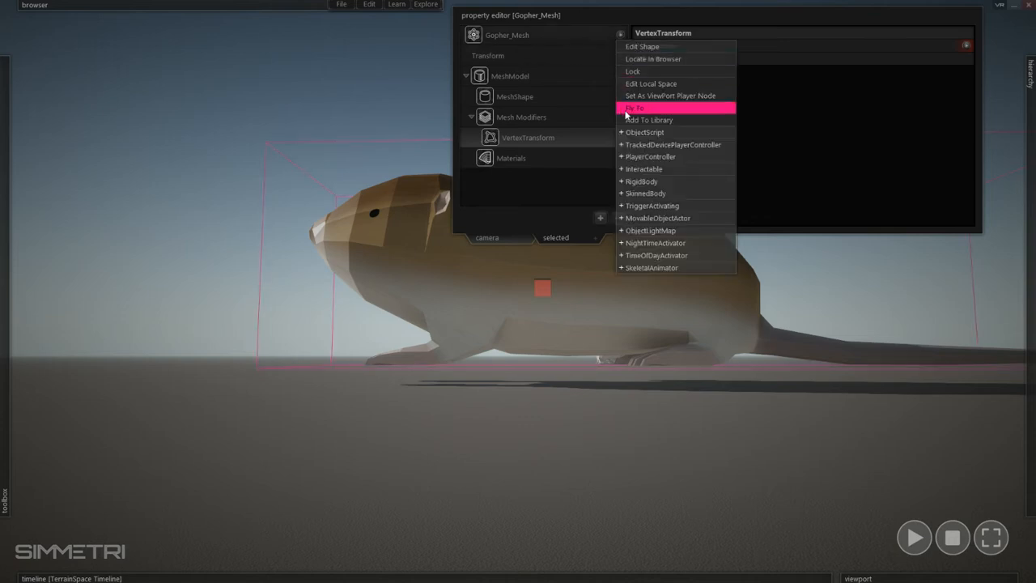
pyautogui.click(648, 183)
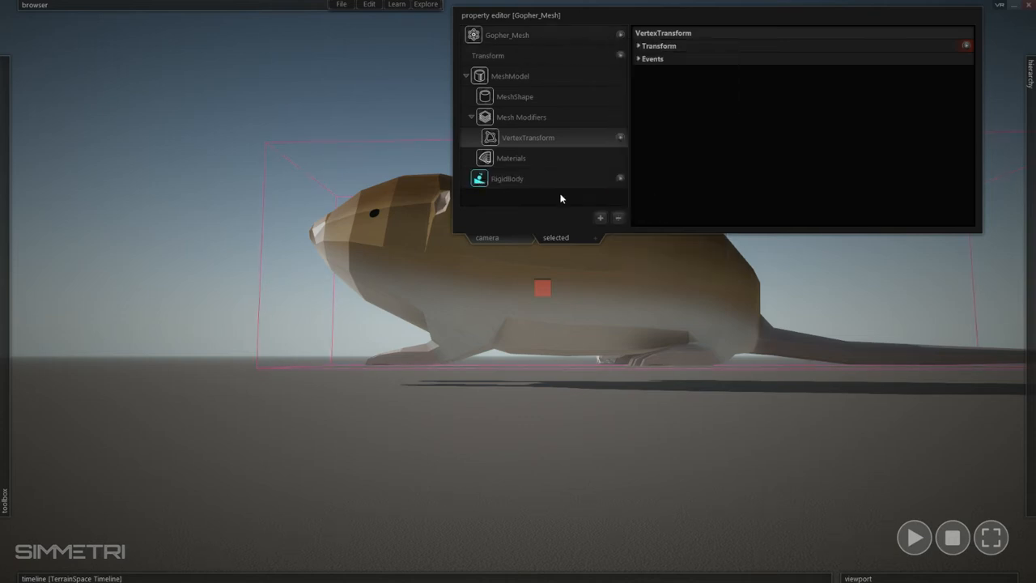
pyautogui.click(644, 475)
pyautogui.click(543, 301)
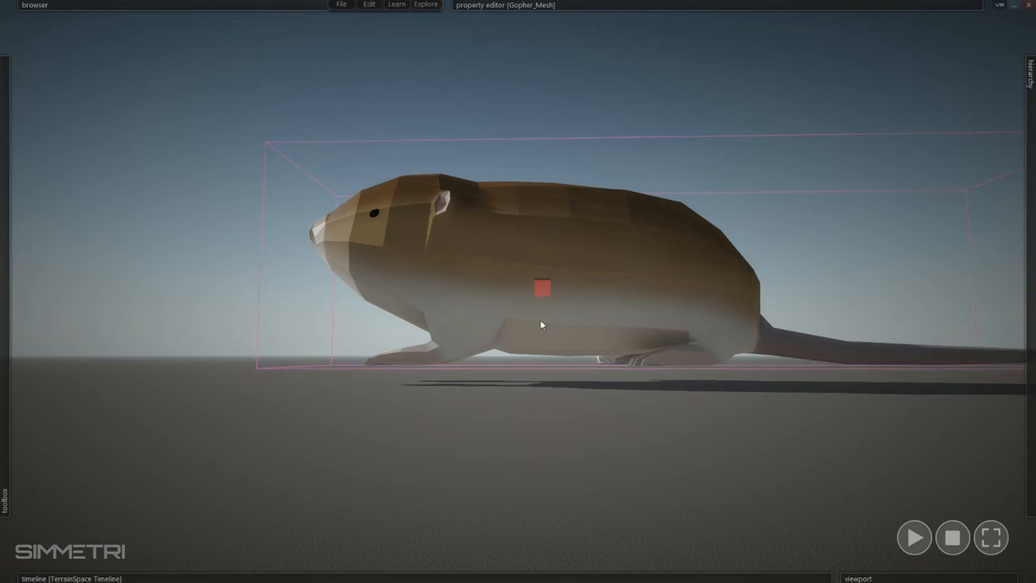
# Run the simulation, pull the large gopher across the terrain to test its rigid body, and stop the simulation
pyautogui.moveTo(540, 322); pyautogui.dragTo(577, 436, button='right')
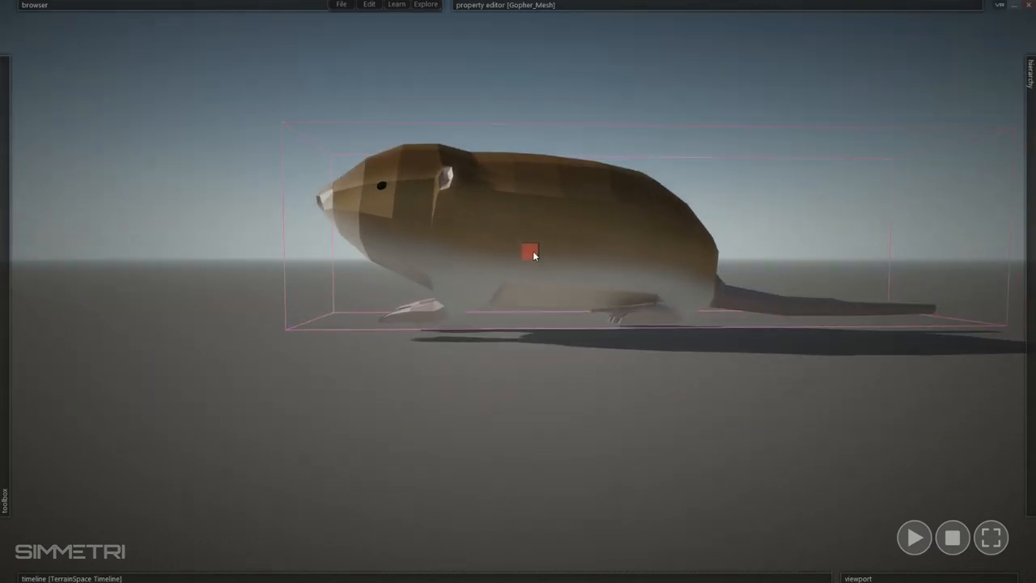
pyautogui.click(914, 537)
pyautogui.moveTo(622, 406); pyautogui.dragTo(651, 236, button='right')
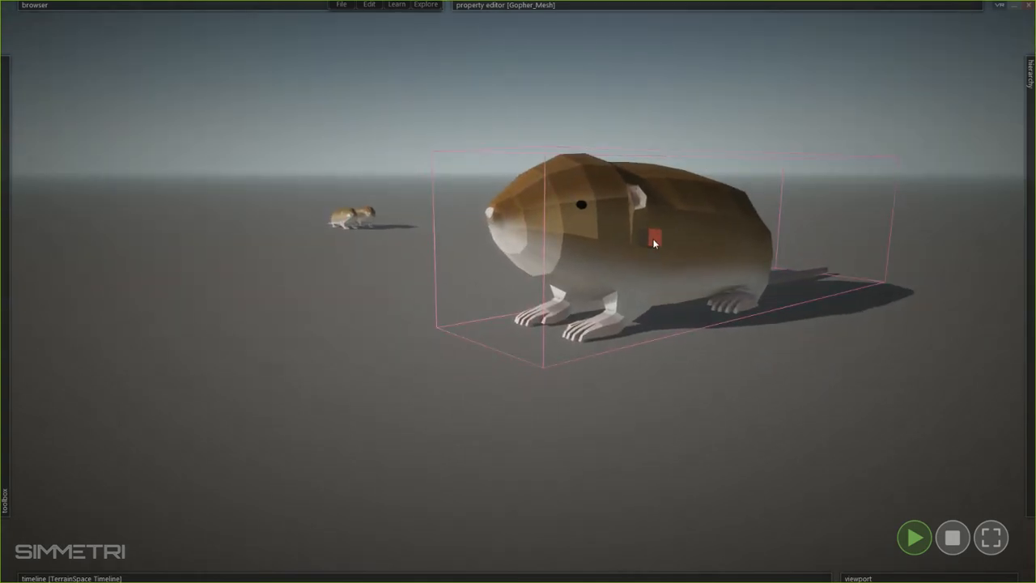
pyautogui.moveTo(655, 239); pyautogui.dragTo(540, 249)
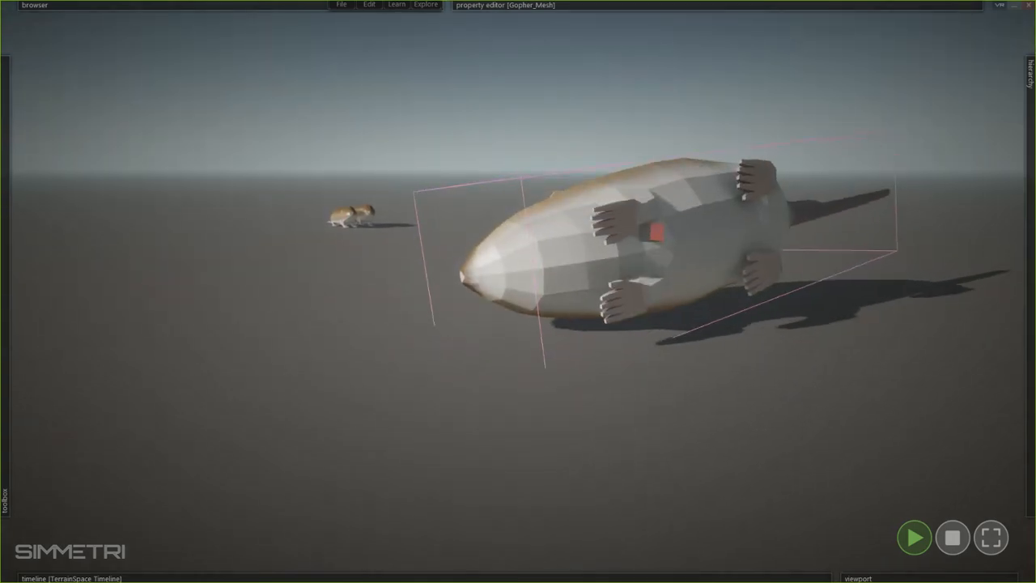
pyautogui.moveTo(540, 249); pyautogui.dragTo(660, 320, button='right')
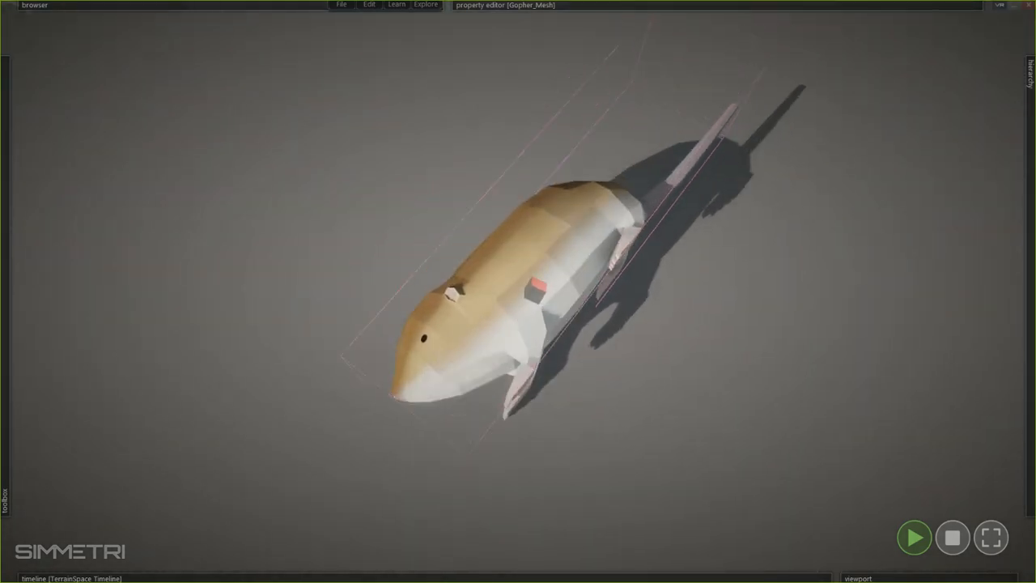
pyautogui.click(952, 537)
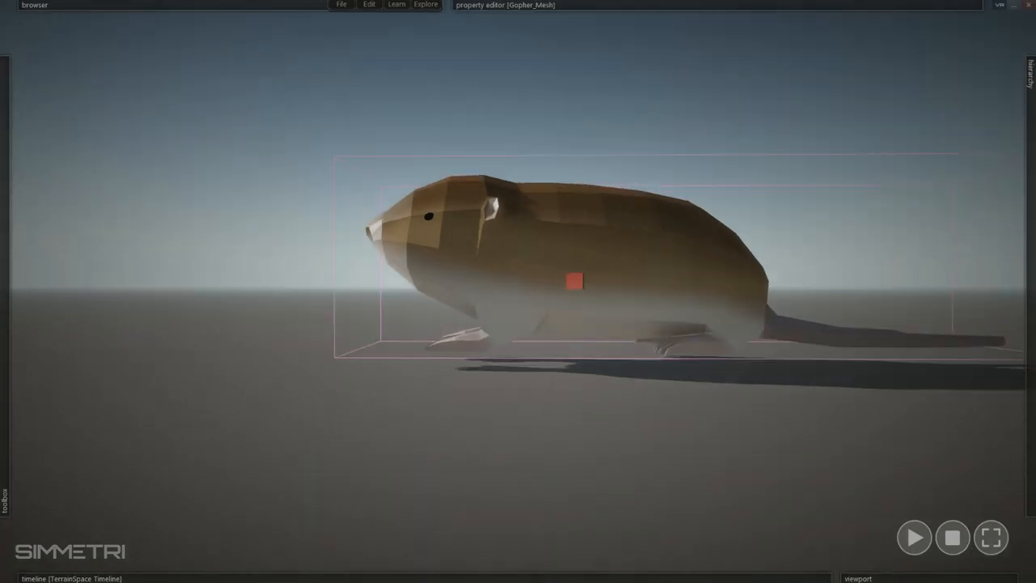
# Repeat the physics test, tipping the large gopher over and examining how it tumbles from above before stopping playback
pyautogui.moveTo(518, 291); pyautogui.dragTo(623, 342, button='right')
pyautogui.press('space')
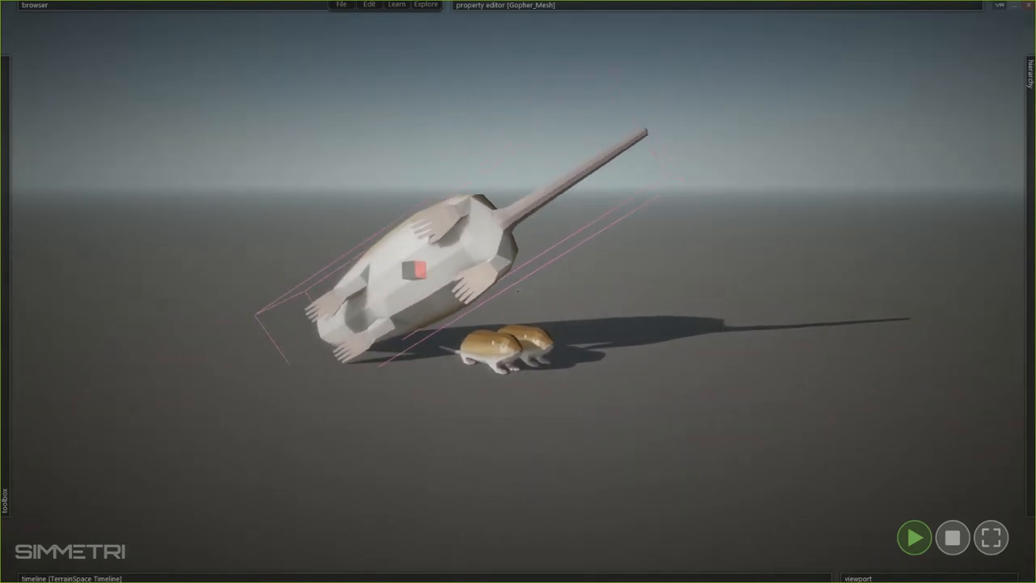
pyautogui.click(952, 537)
pyautogui.press('space')
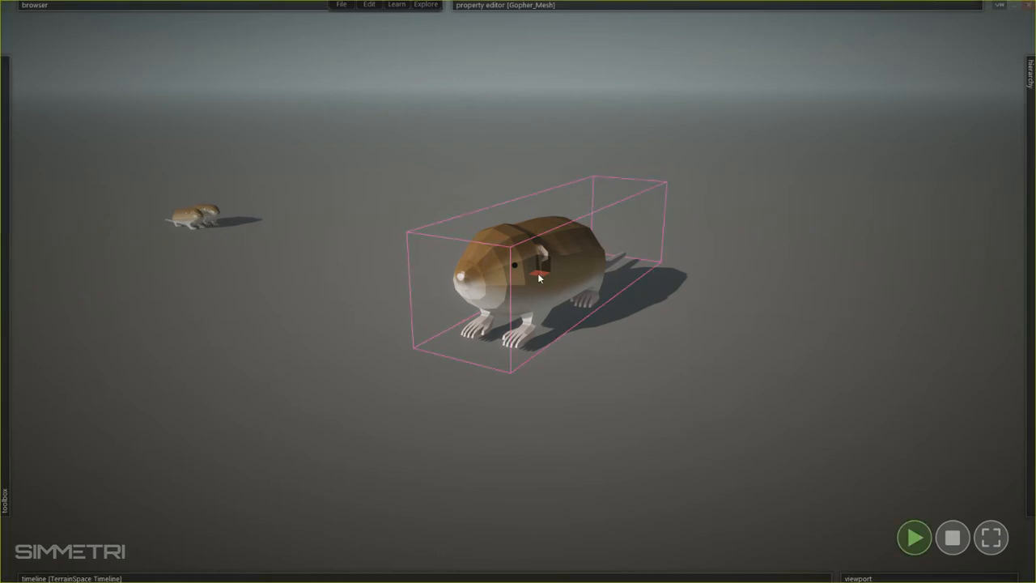
pyautogui.moveTo(539, 274); pyautogui.dragTo(526, 371)
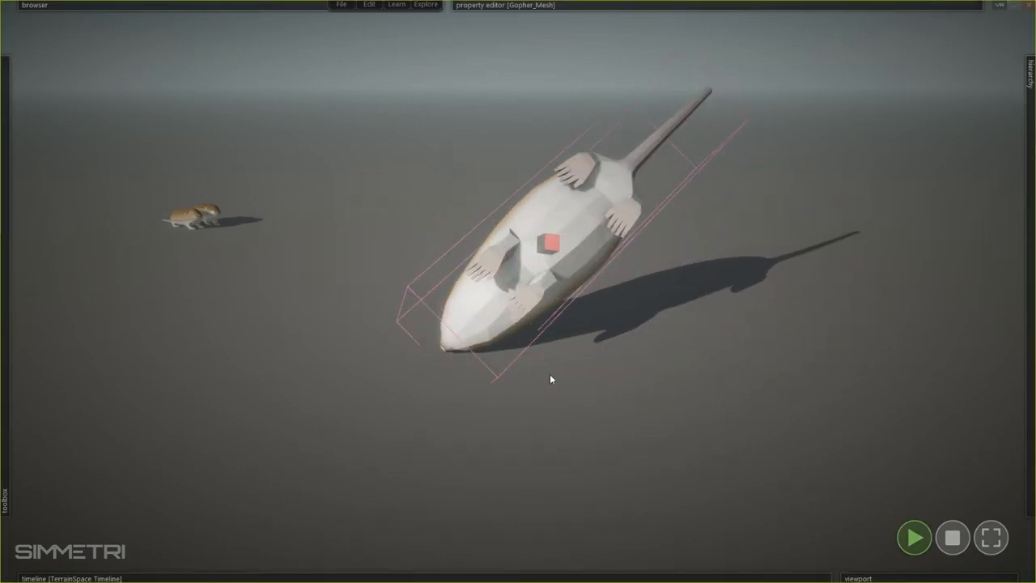
pyautogui.moveTo(561, 364); pyautogui.dragTo(680, 412, button='middle')
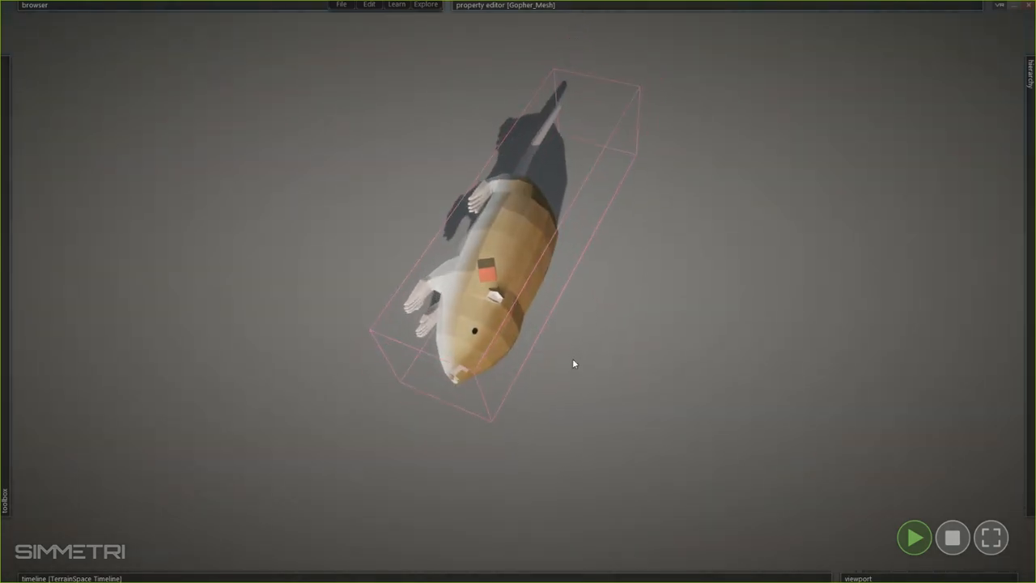
pyautogui.moveTo(572, 358); pyautogui.dragTo(596, 343, button='middle')
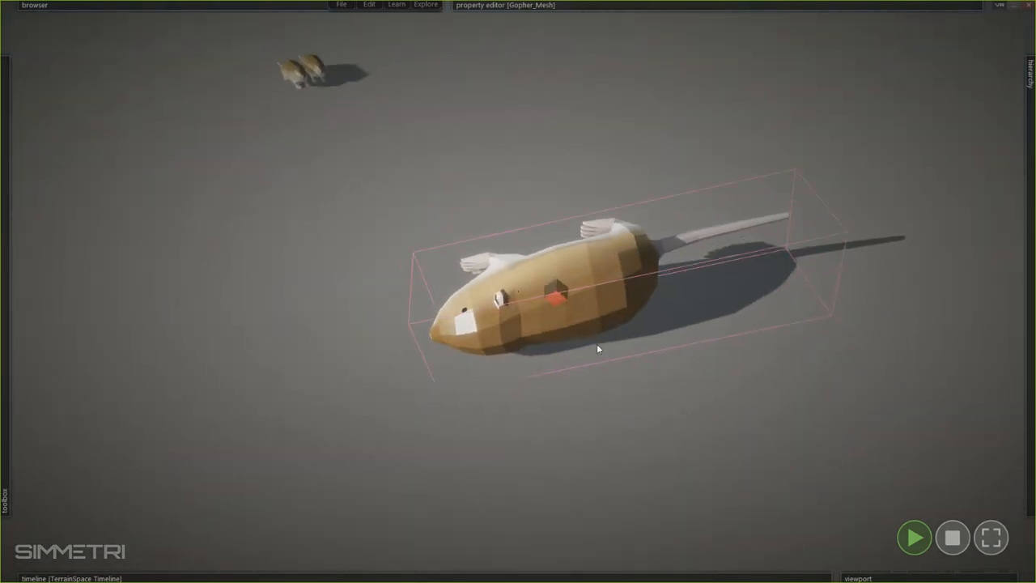
pyautogui.click(616, 378)
pyautogui.click(953, 538)
# Restart the simulation and attach a physics impulse emitter to the large gopher's side just behind its head
pyautogui.click(913, 537)
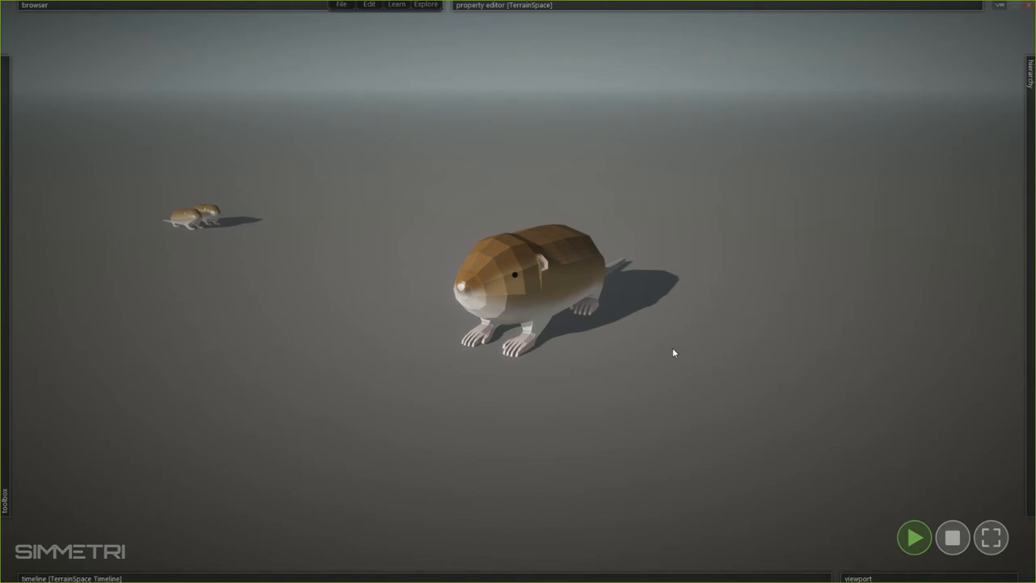
pyautogui.moveTo(684, 353); pyautogui.dragTo(641, 342, button='right')
pyautogui.moveTo(518, 291); pyautogui.dragTo(515, 244, button='right')
pyautogui.moveTo(720, 358); pyautogui.dragTo(753, 433, button='right')
pyautogui.moveTo(33, 108)
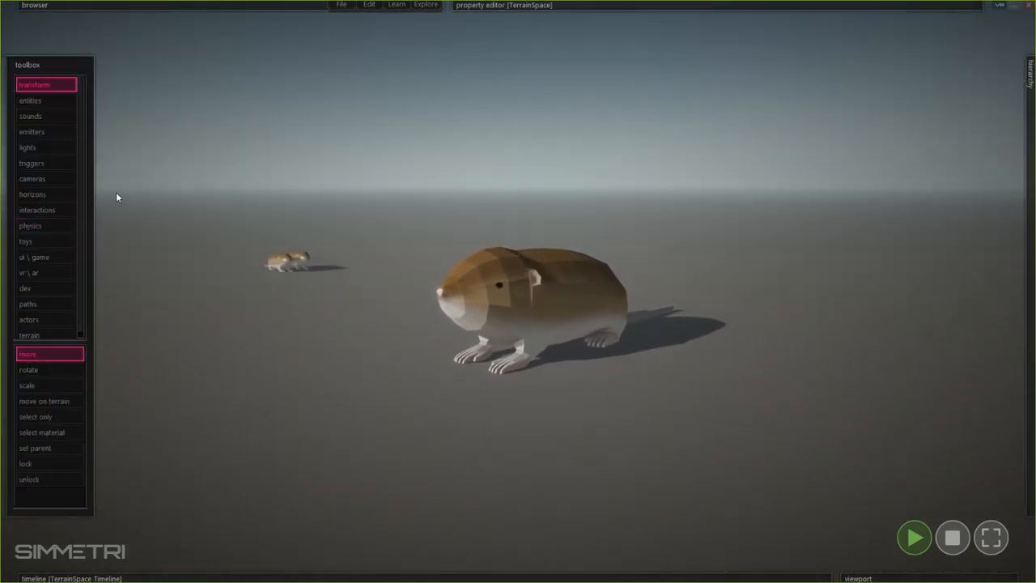
pyautogui.click(39, 131)
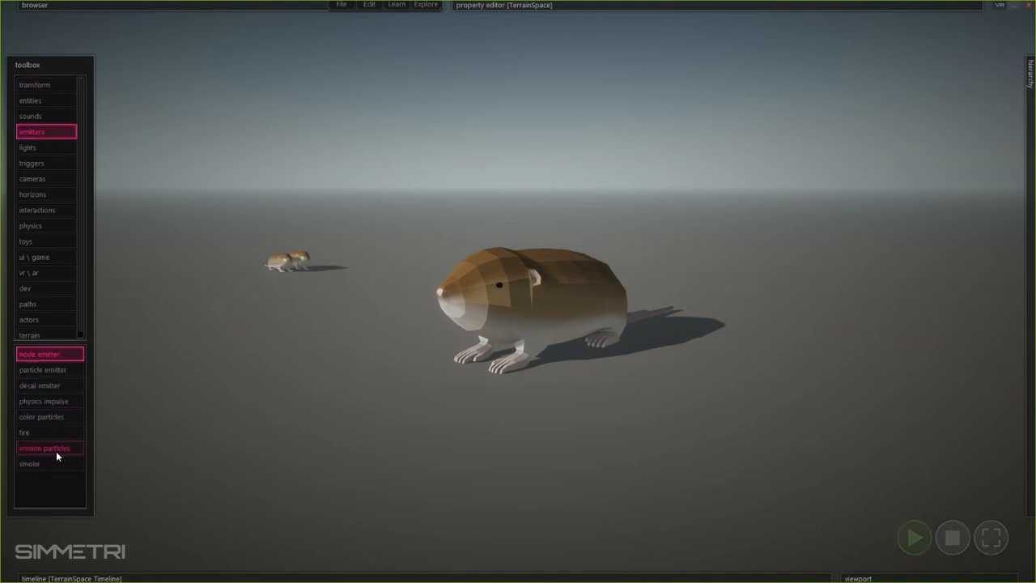
pyautogui.click(58, 404)
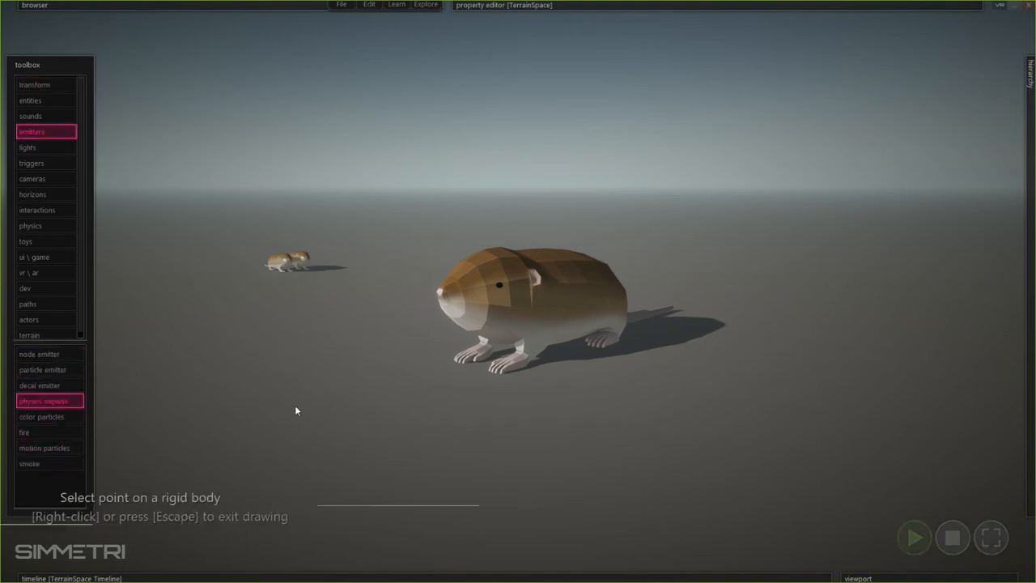
pyautogui.click(510, 312)
pyautogui.rightClick(676, 451)
# Select the ImpulseNode under Gopher_Mesh and raise its Force to about 575 while the simulation runs
pyautogui.moveTo(1030, 287)
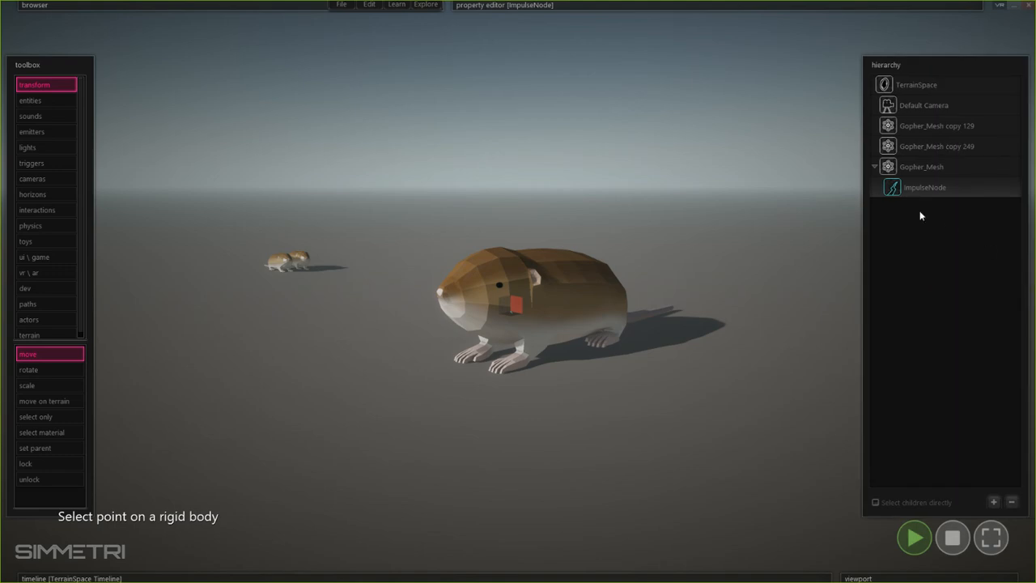
pyautogui.click(914, 85)
pyautogui.moveTo(732, 4)
pyautogui.click(915, 192)
pyautogui.moveTo(721, 5)
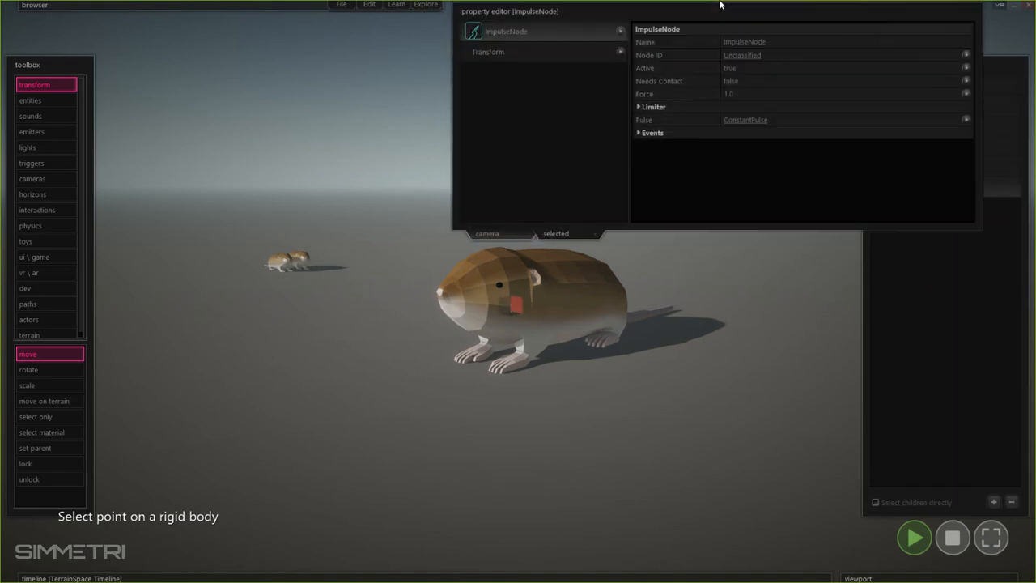
pyautogui.moveTo(772, 100); pyautogui.dragTo(861, 114)
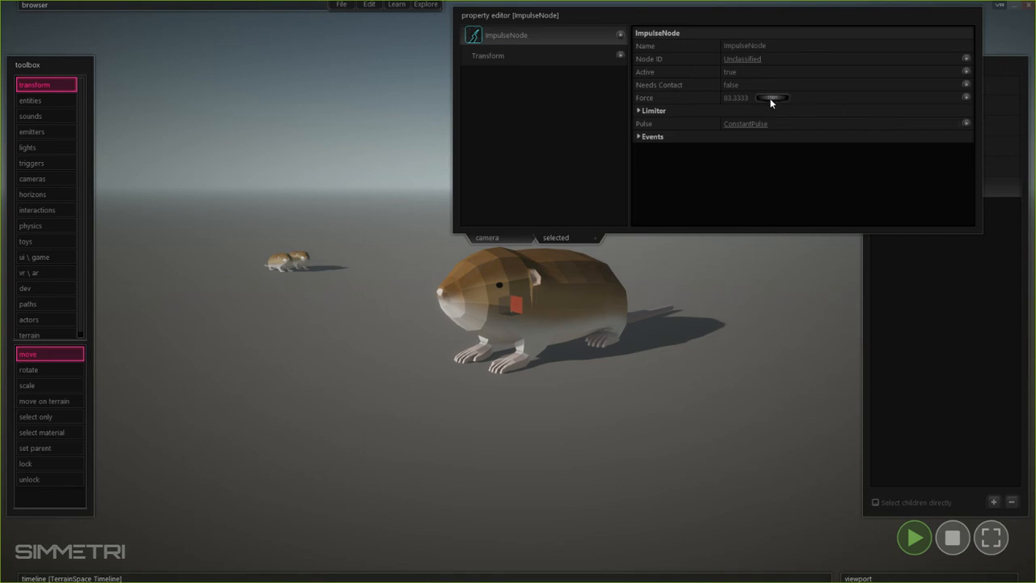
pyautogui.moveTo(769, 98); pyautogui.dragTo(809, 130)
pyautogui.moveTo(771, 98); pyautogui.dragTo(992, 103)
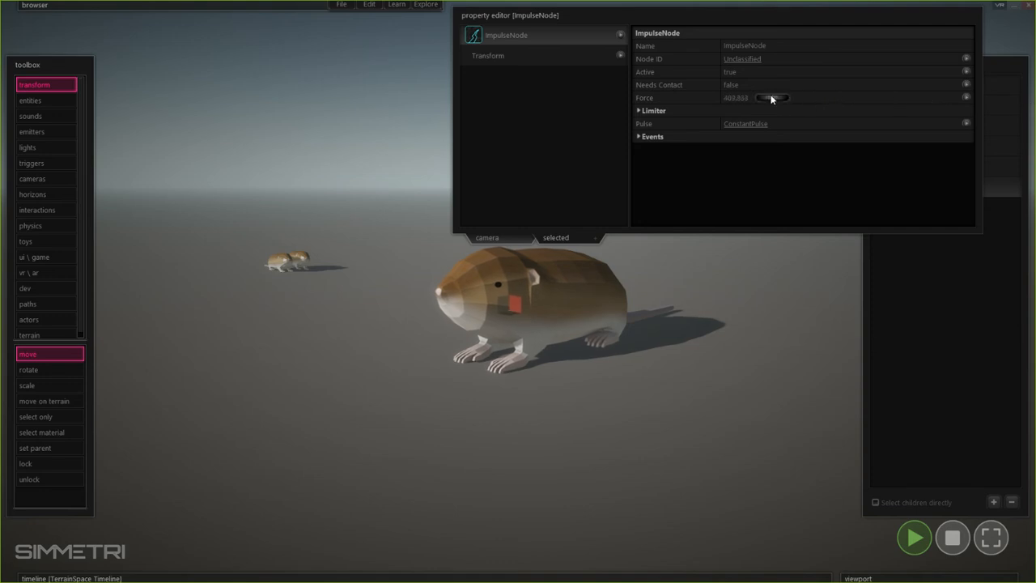
pyautogui.moveTo(772, 99); pyautogui.dragTo(1010, 104)
pyautogui.moveTo(759, 100); pyautogui.dragTo(986, 98)
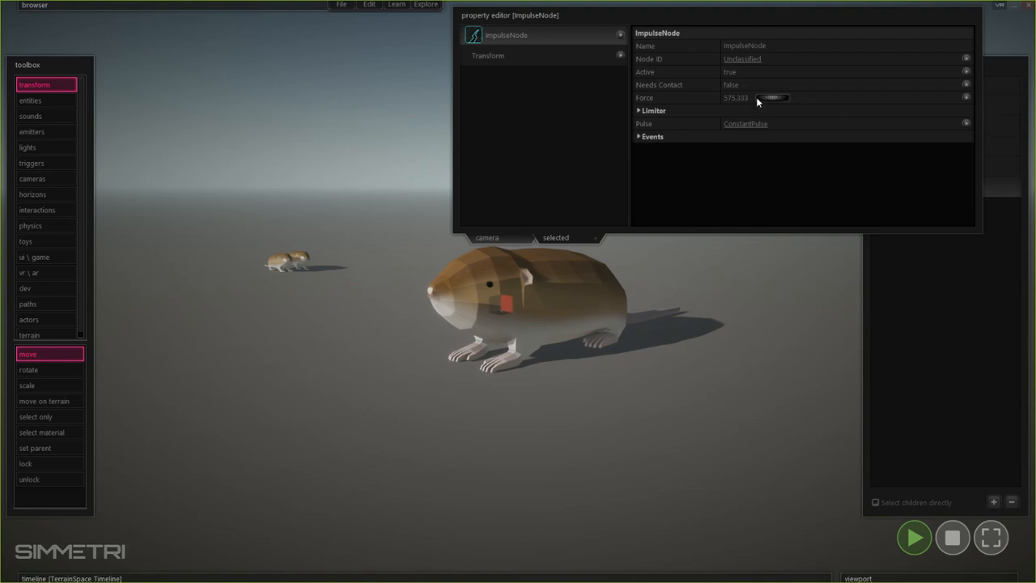
# Enter a new Force value for the ImpulseNode to propel the large gopher and close its properties
pyautogui.moveTo(774, 99); pyautogui.dragTo(699, 97)
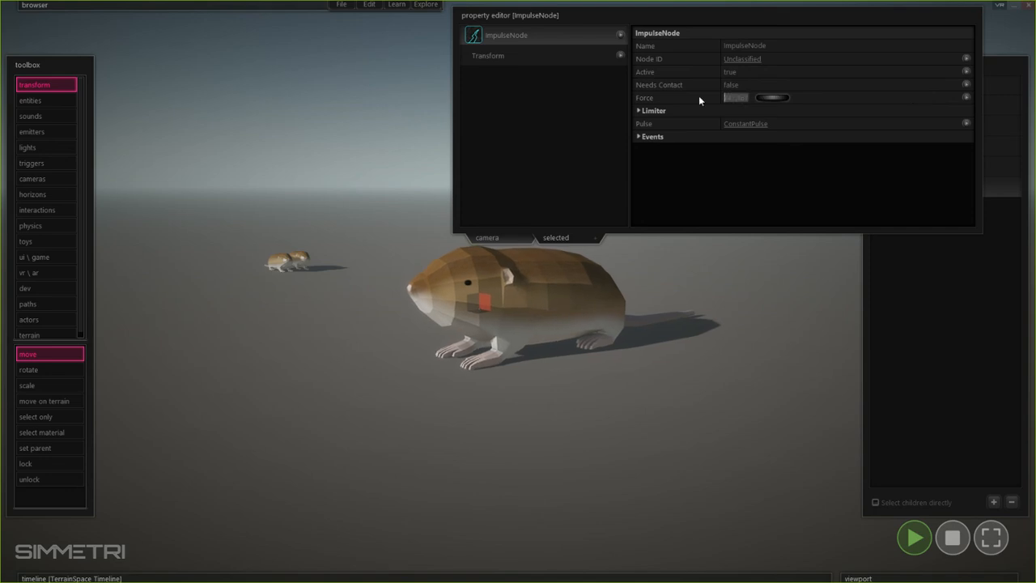
pyautogui.write('100')
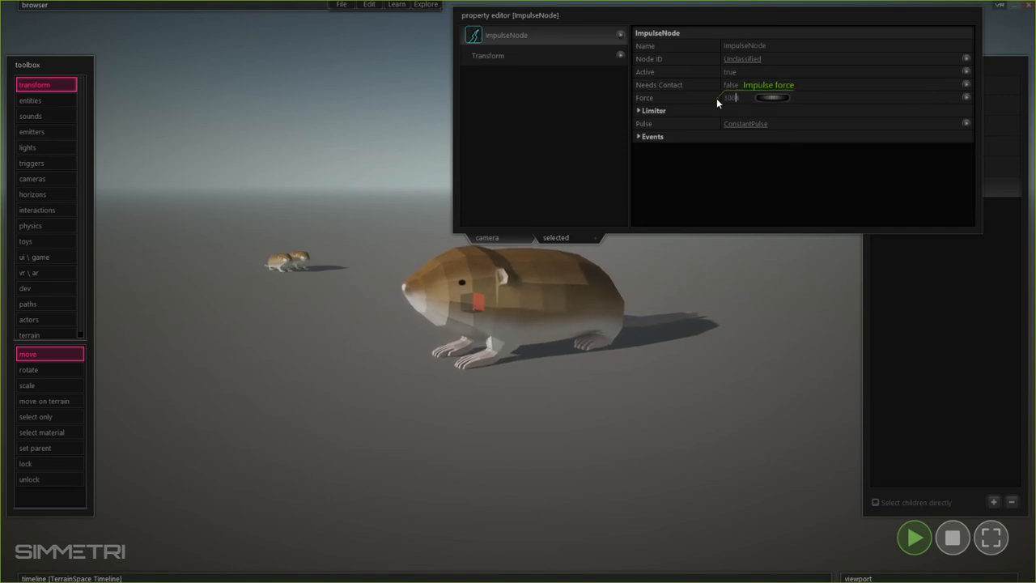
pyautogui.press('Return')
pyautogui.click(746, 9)
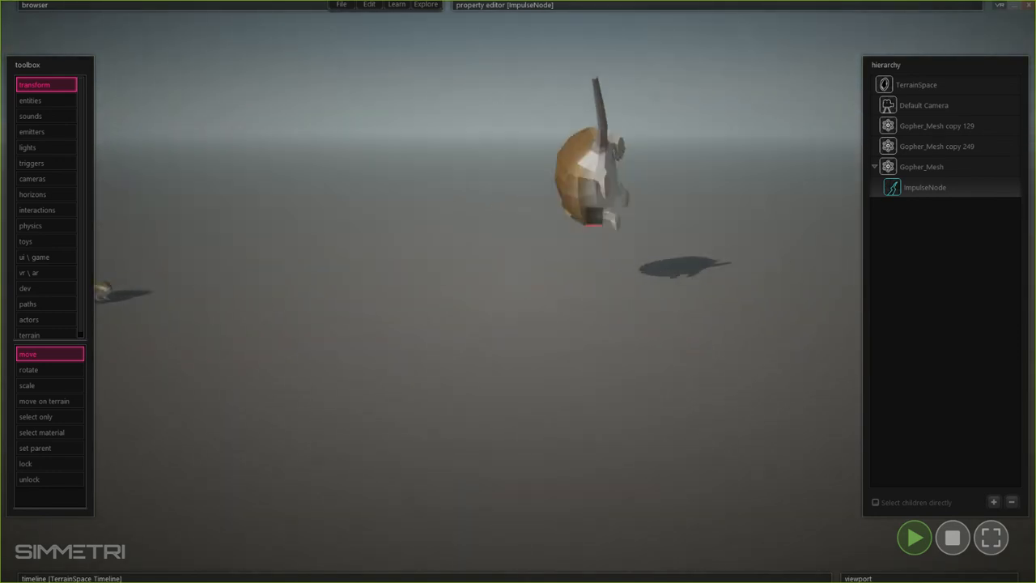
# Deselect the ImpulseNode, follow the tumbling gopher's flight over the terrain, and stop the simulation
pyautogui.moveTo(665, 440); pyautogui.dragTo(665, 347, button='right')
pyautogui.click(665, 440)
pyautogui.moveTo(665, 440); pyautogui.dragTo(644, 564, button='right')
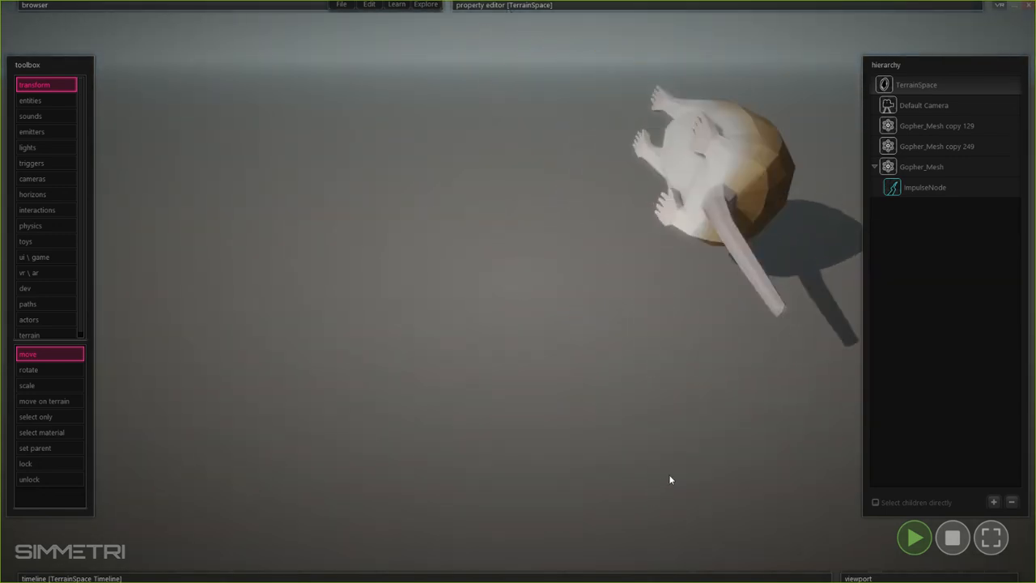
pyautogui.moveTo(639, 427); pyautogui.dragTo(712, 427, button='right')
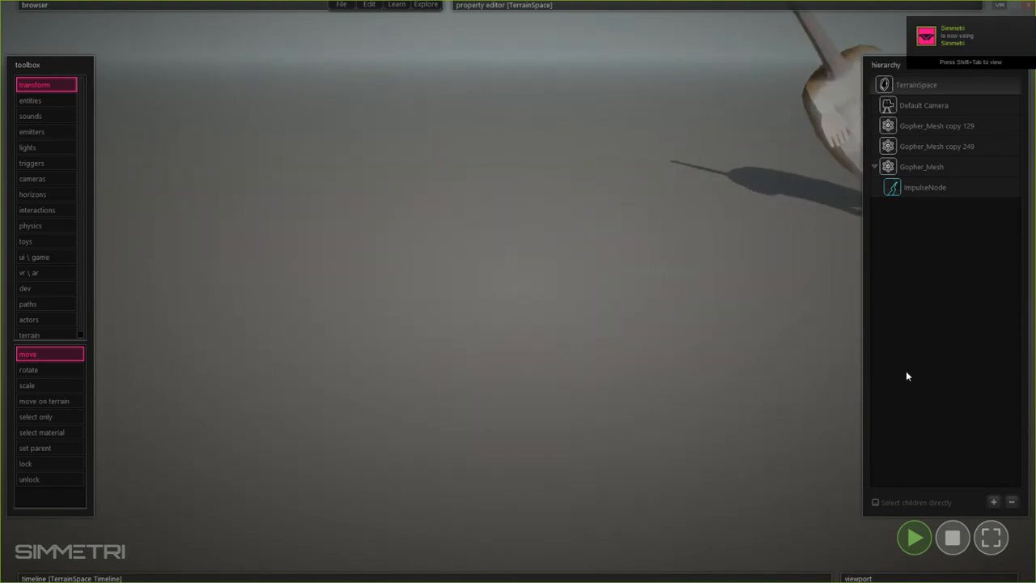
pyautogui.click(1030, 344)
pyautogui.click(952, 538)
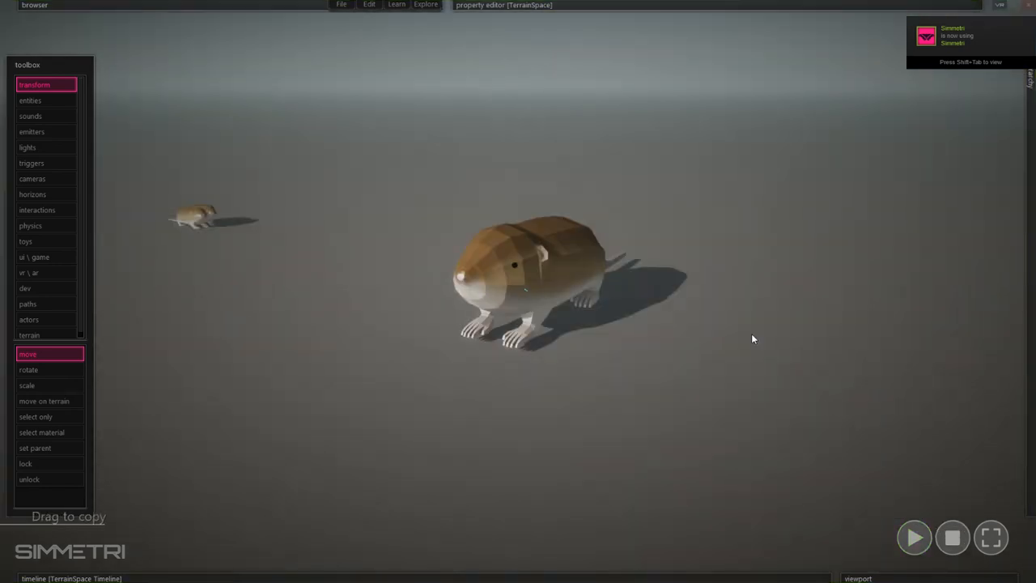